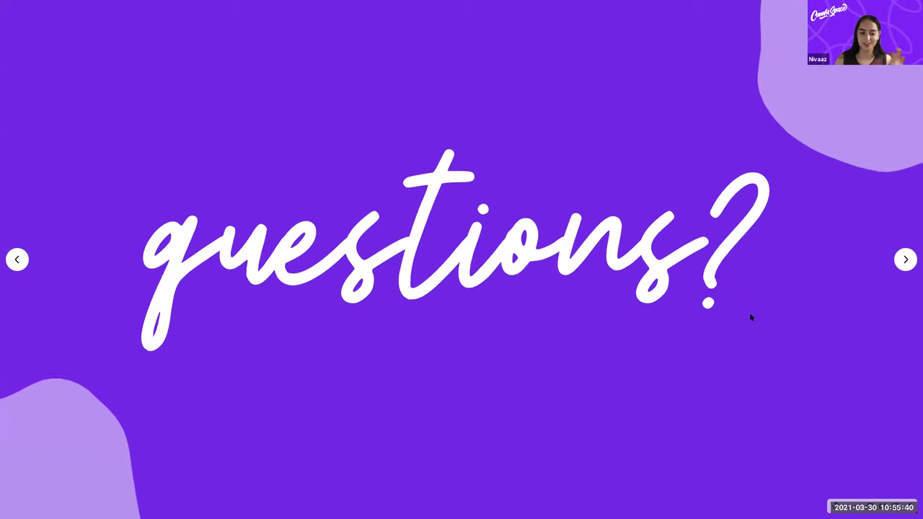
Advance the presentation to the "Taking slides to the next level" slide and return to the editor on that page.
left_click(905, 258)
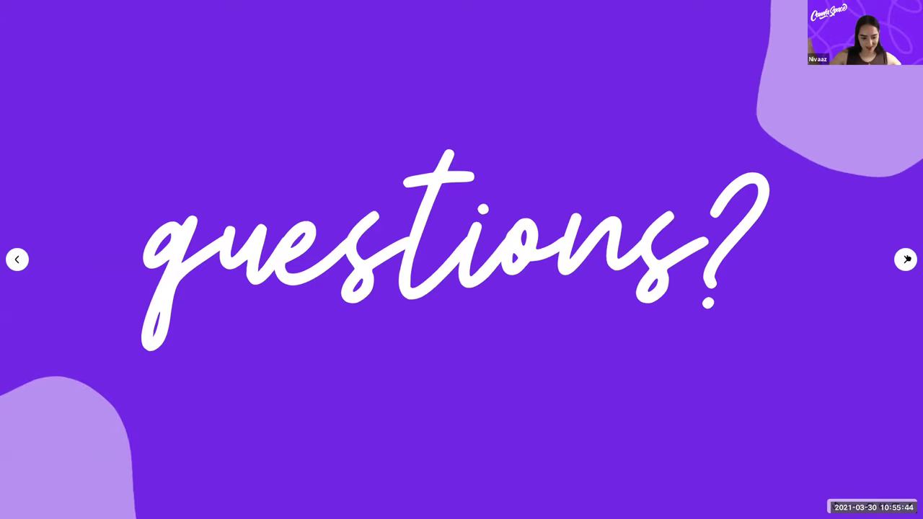
left_click(825, 187)
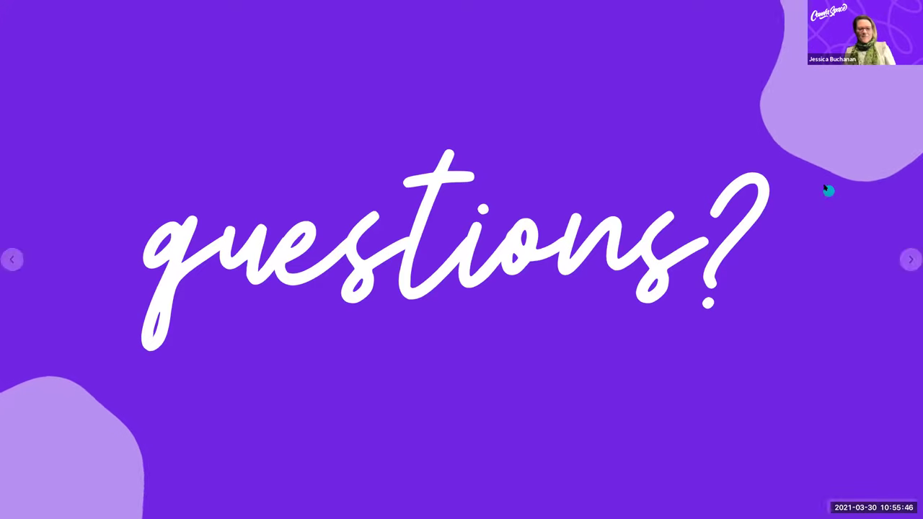
left_click(910, 261)
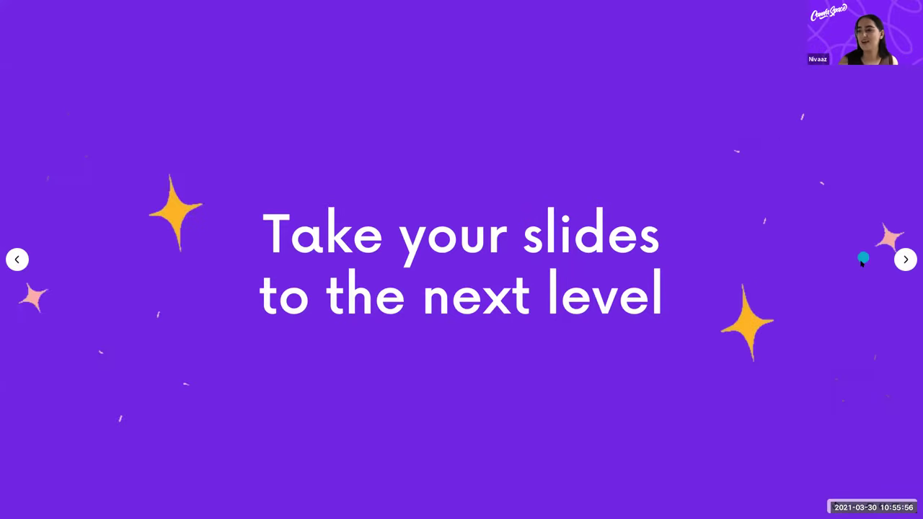
left_click(906, 259)
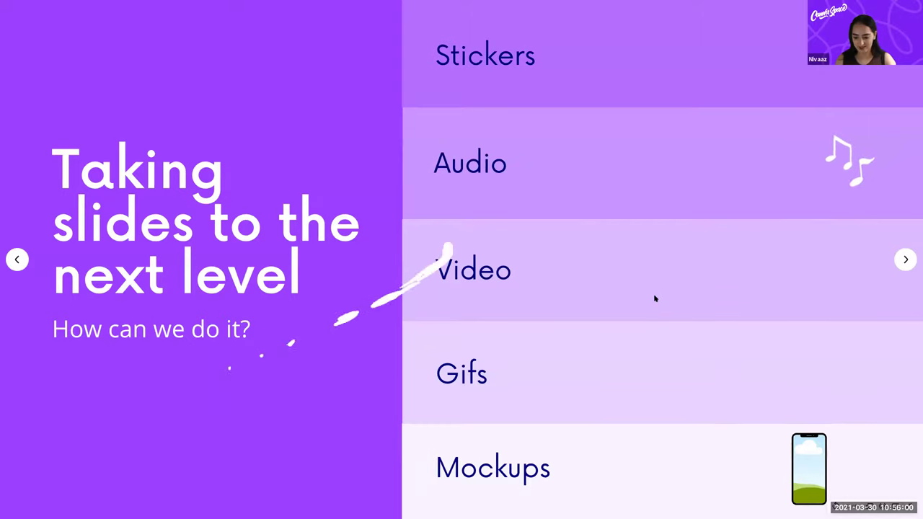
key("Escape")
scroll(308, 368, "up", 2)
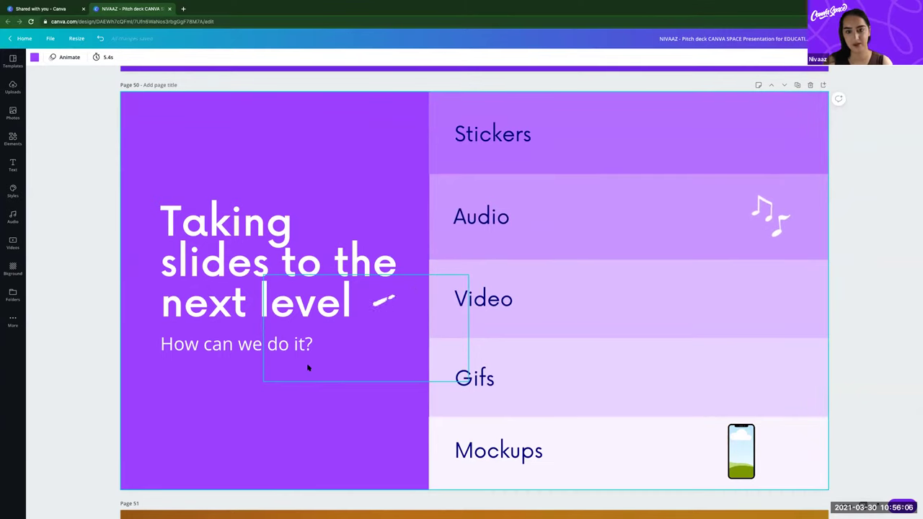
Add the animated burst sticker from the recently used elements to page 50.
left_click(13, 139)
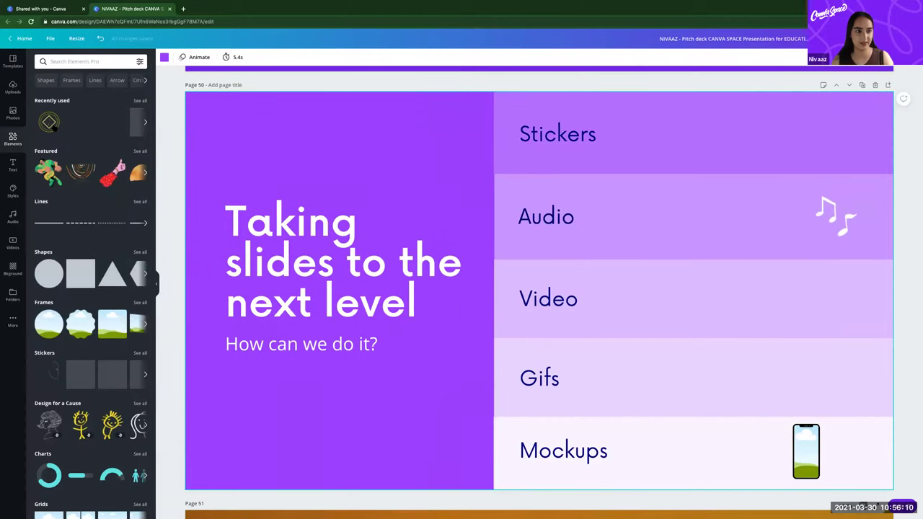
left_click(49, 124)
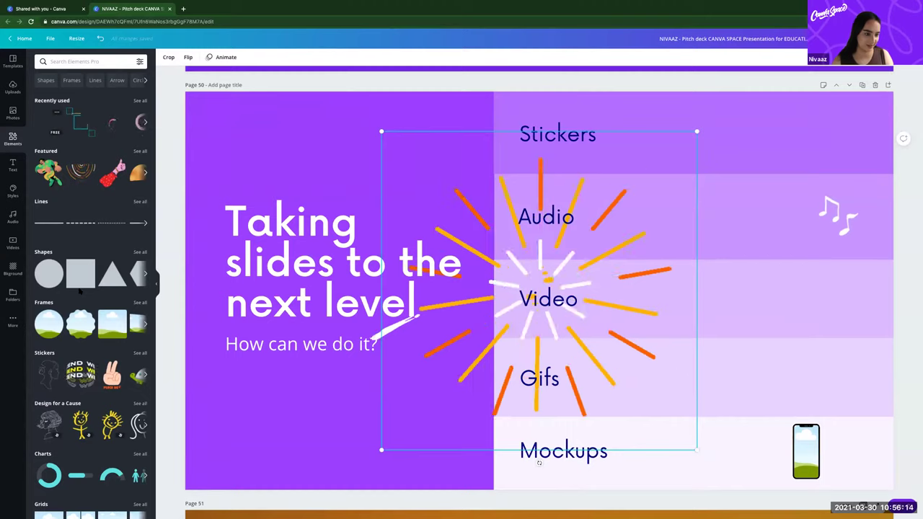
scroll(45, 280, "down", 2)
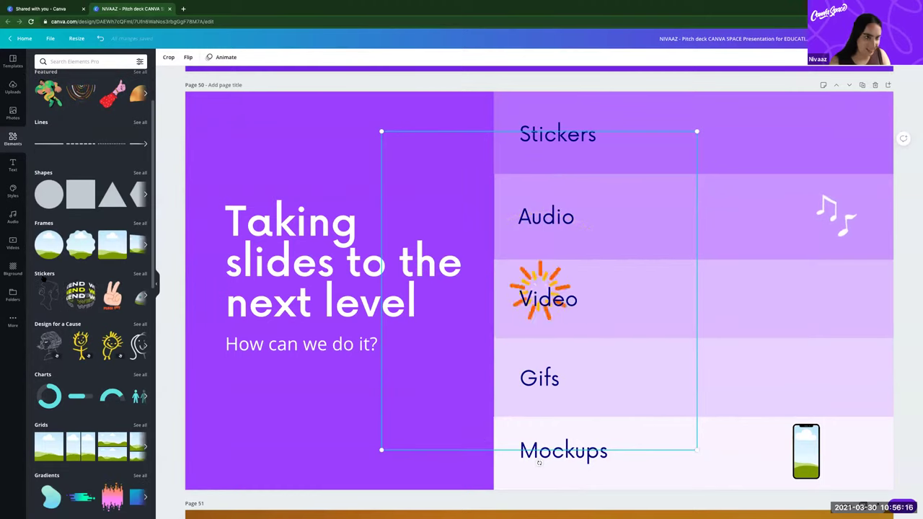
Search the elements library for "Sticker".
left_click(86, 62)
type("Sticker")
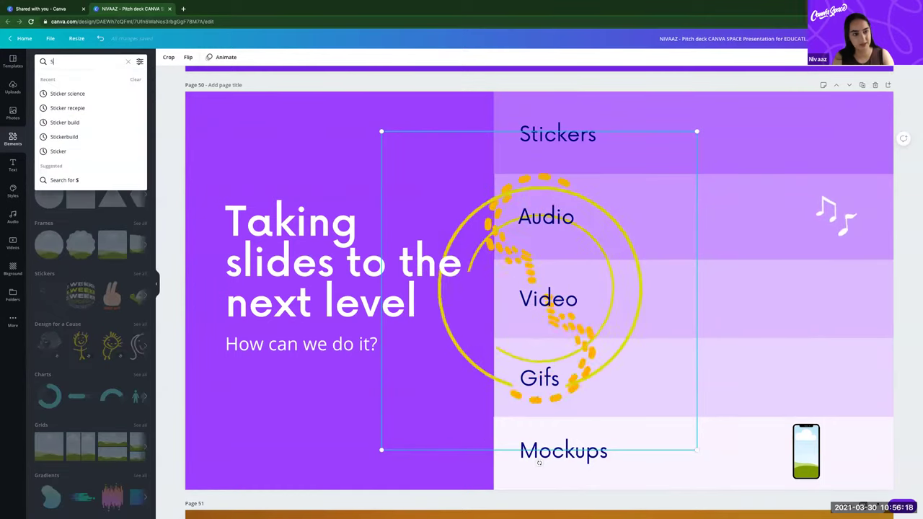
key("Return")
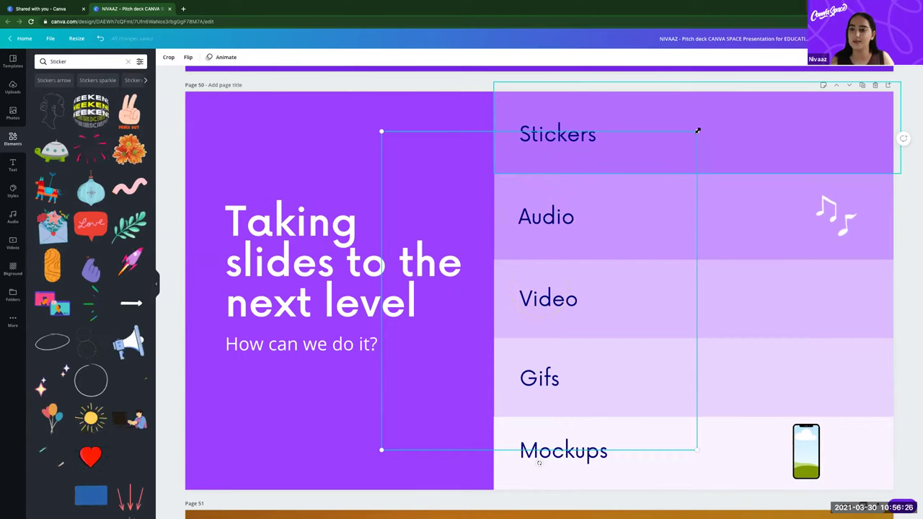
Shrink the animated burst sticker and delete it from the slide.
left_click_drag(696, 132, 487, 344)
left_click_drag(433, 397, 415, 421)
key("Delete")
Shrink the white animated swoosh sticker and move it to the far end of the Stickers row.
left_click(532, 277)
left_click_drag(534, 276, 391, 349)
left_click_drag(578, 271, 832, 128)
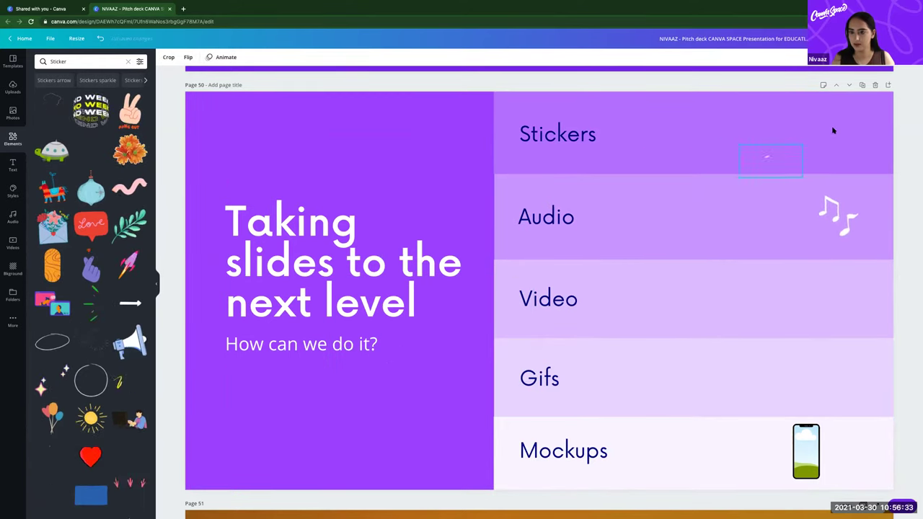
left_click(219, 150)
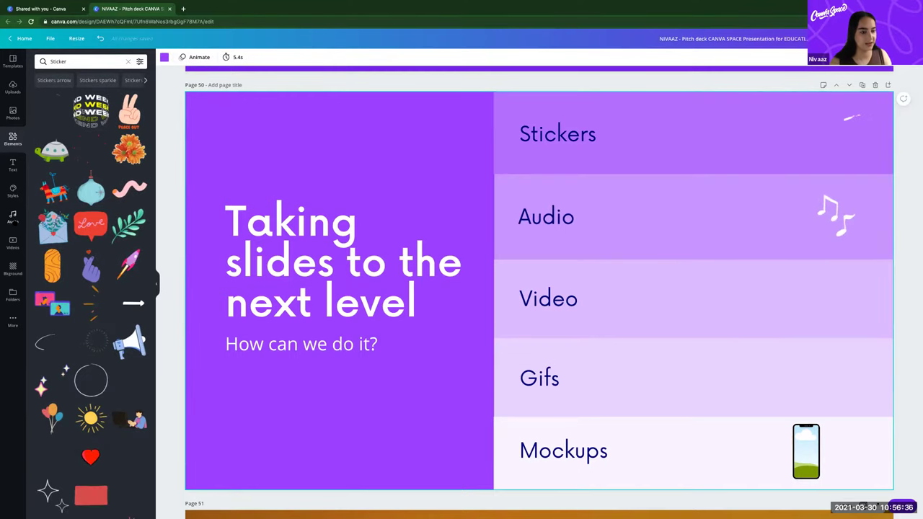
Add the audio track "The Winner" from the "Happy" results to the design, and delete it.
left_click(13, 217)
scroll(122, 205, "up", 7)
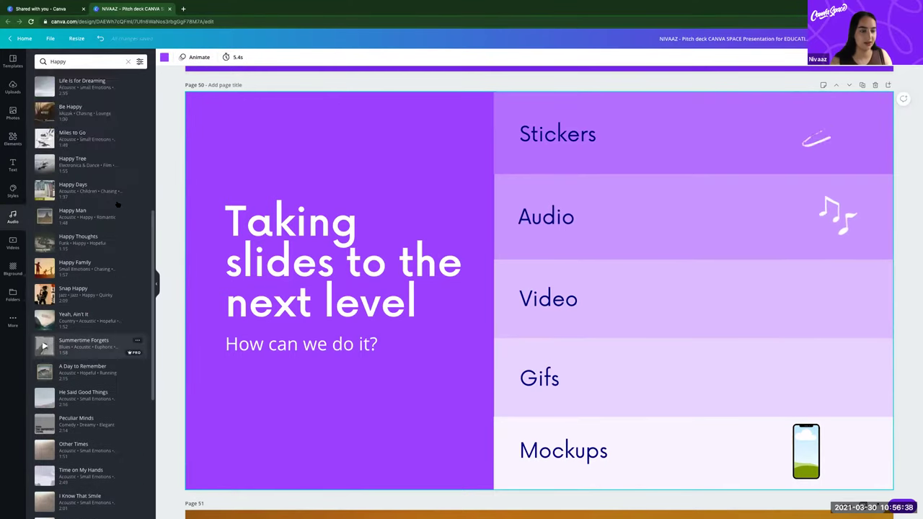
left_click(88, 161)
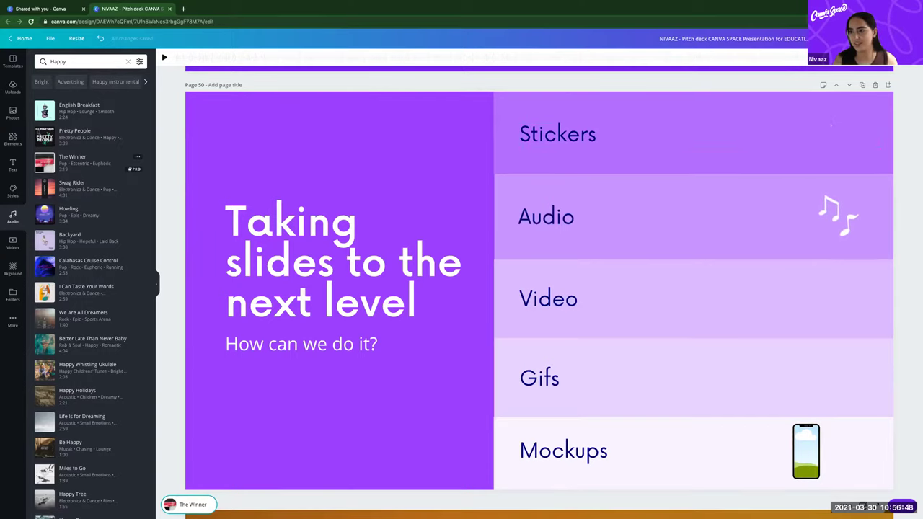
key("Delete")
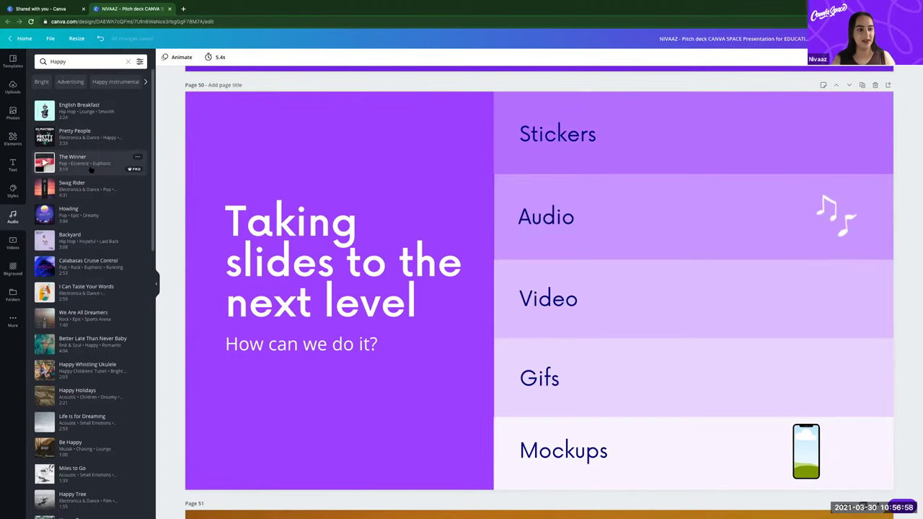
left_click(384, 180)
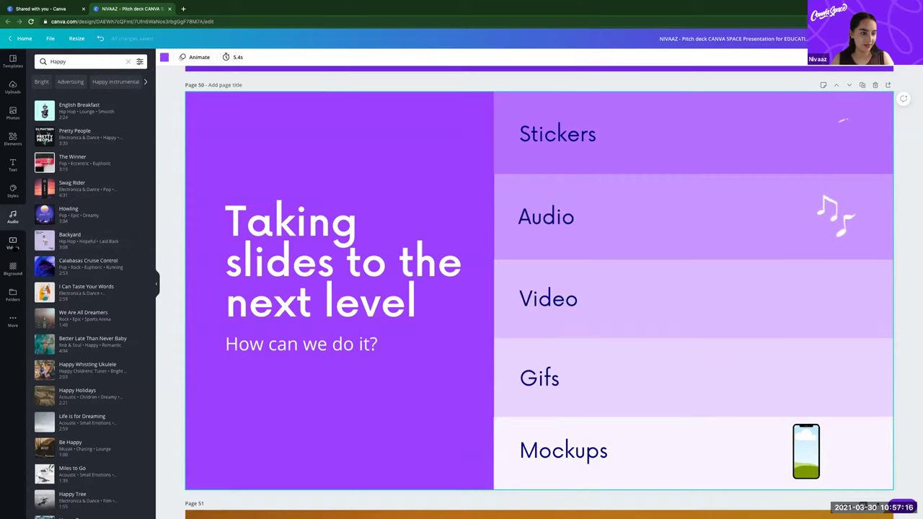
Add the green field video from Aerial Shots, shrink it to a thumbnail and place it in the Video row.
left_click(13, 244)
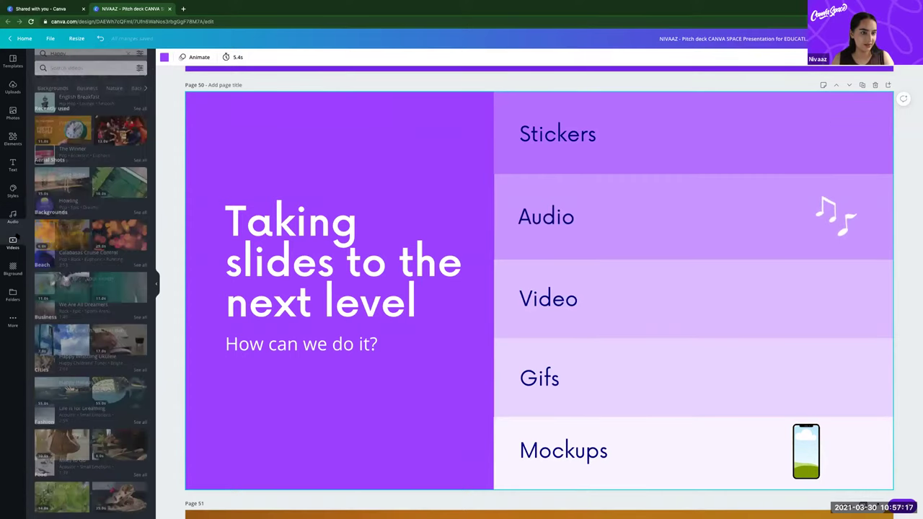
left_click(120, 176)
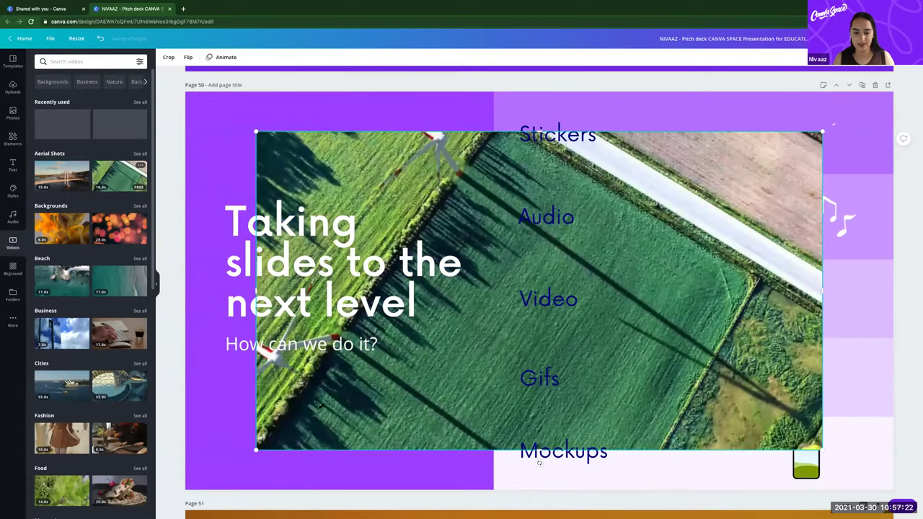
left_click_drag(321, 406, 315, 416)
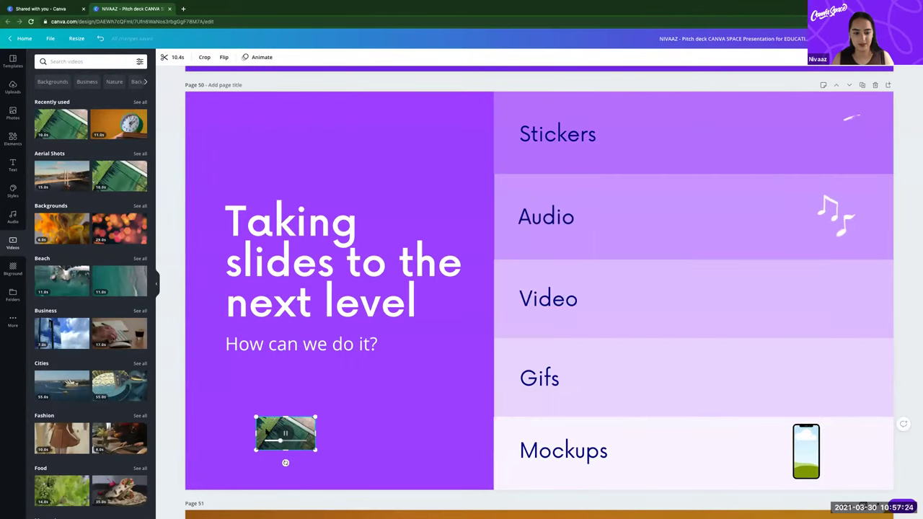
left_click_drag(403, 316, 832, 298)
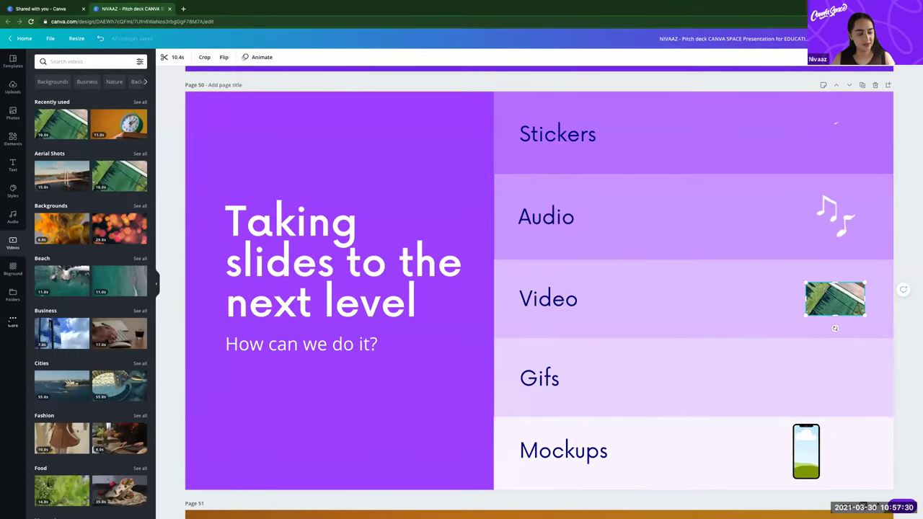
Add the GIPHY gif of the woman with pink flowers, shrink it and place it in the Gifs row.
left_click(13, 321)
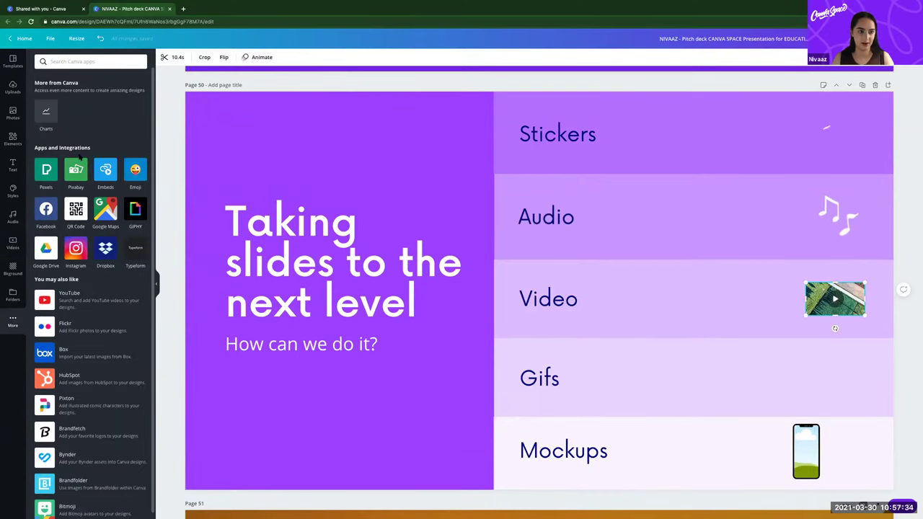
left_click(135, 209)
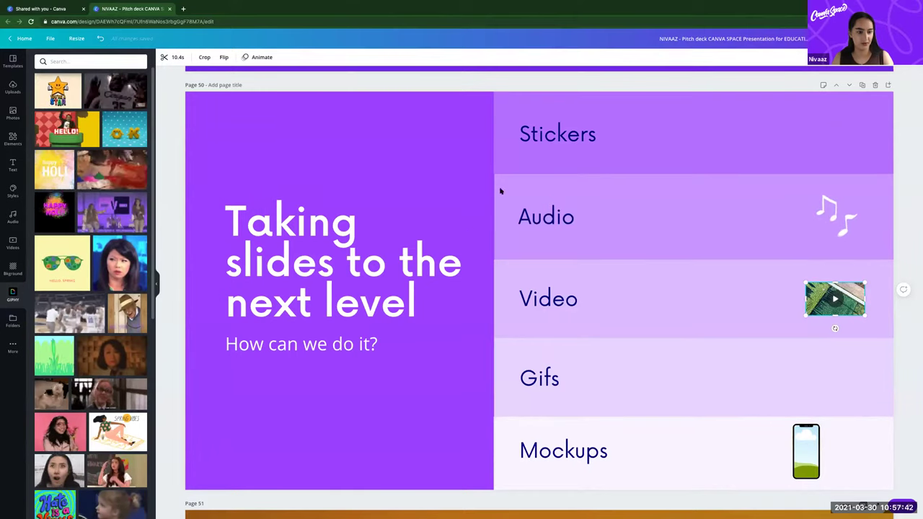
left_click(720, 177)
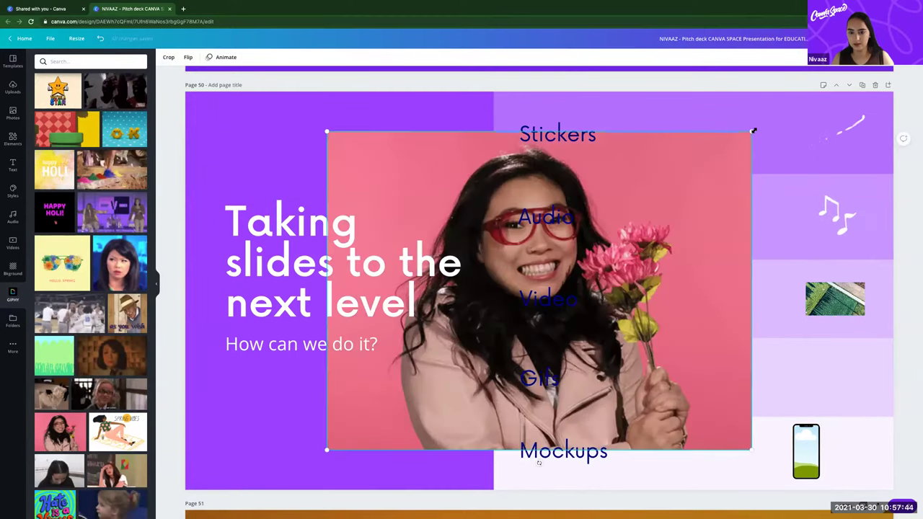
left_click_drag(439, 411, 831, 369)
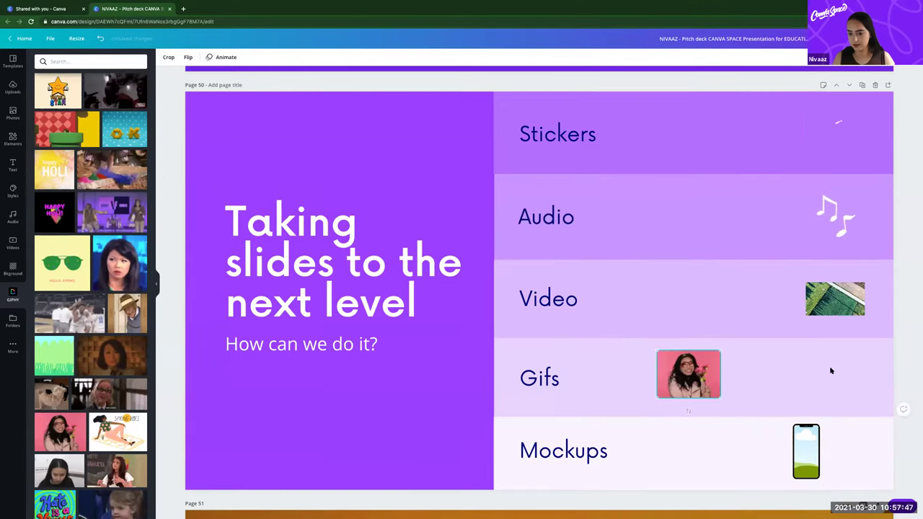
left_click(803, 431)
left_click(224, 377)
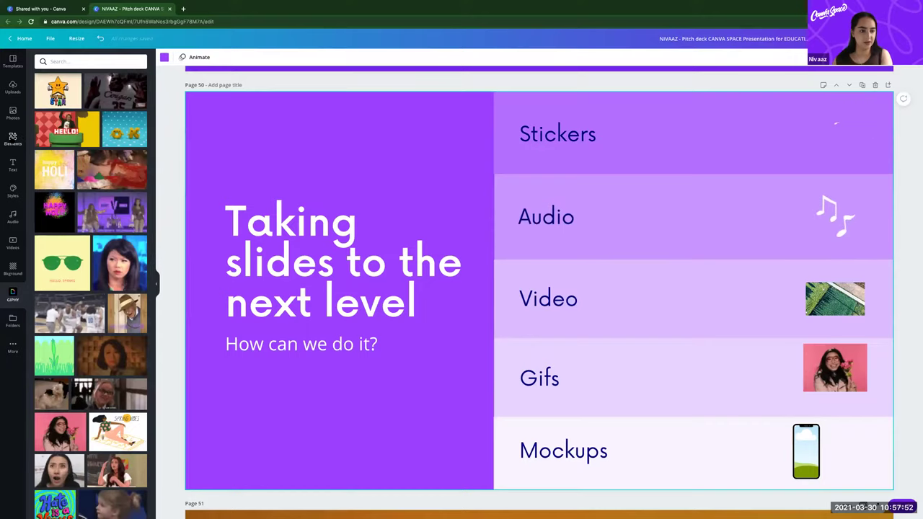
Clear the "Sticker" search in the elements library and show the full collection of frames.
left_click(12, 142)
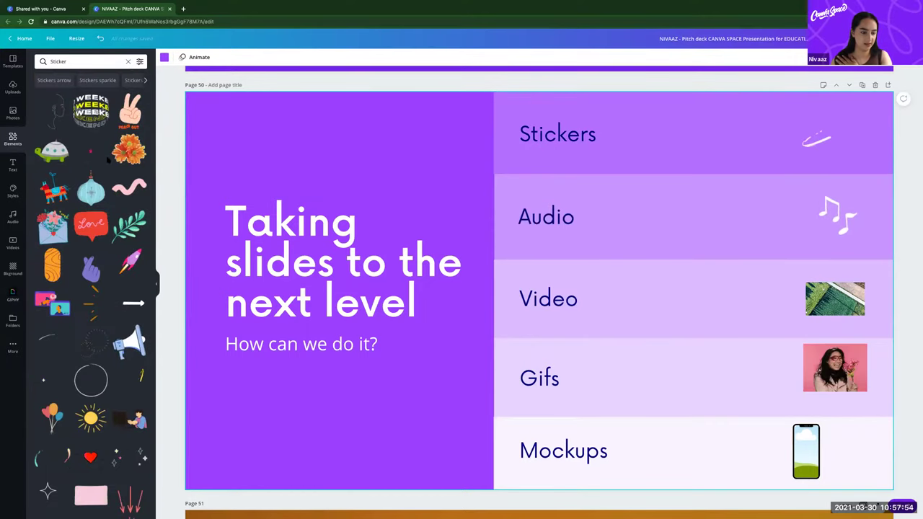
left_click(126, 61)
scroll(144, 262, "down", 2)
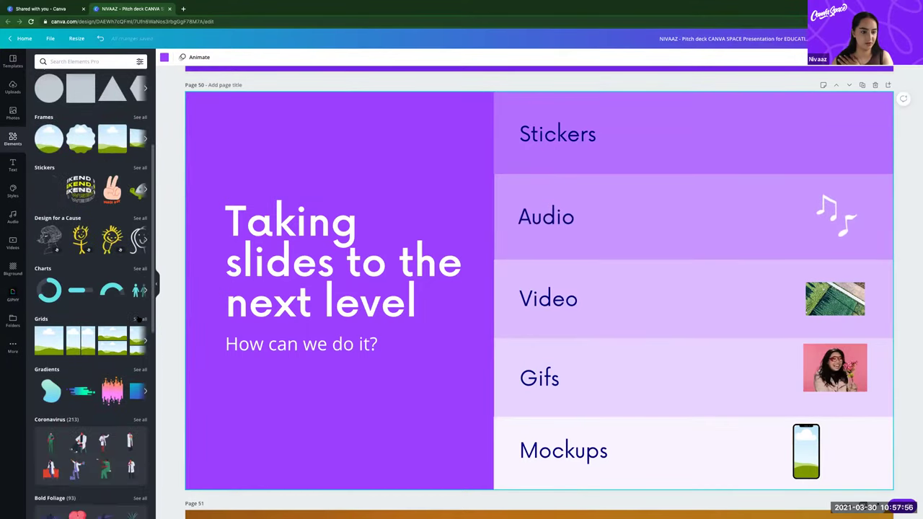
scroll(144, 262, "up", 2)
left_click(139, 202)
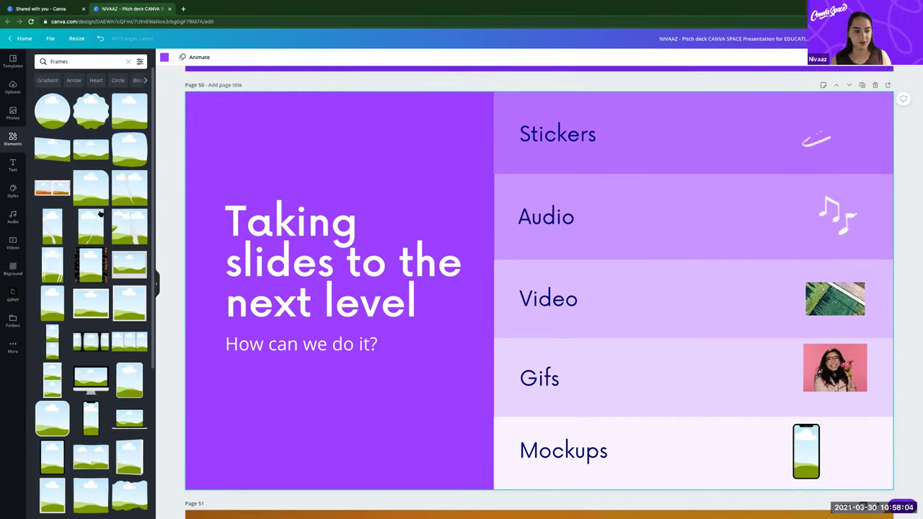
Add the square frame with one rounded corner at the slide's lower middle and fill it with the green field video.
left_click(129, 178)
left_click_drag(651, 181, 575, 258)
left_click_drag(488, 351, 420, 413)
left_click(856, 292)
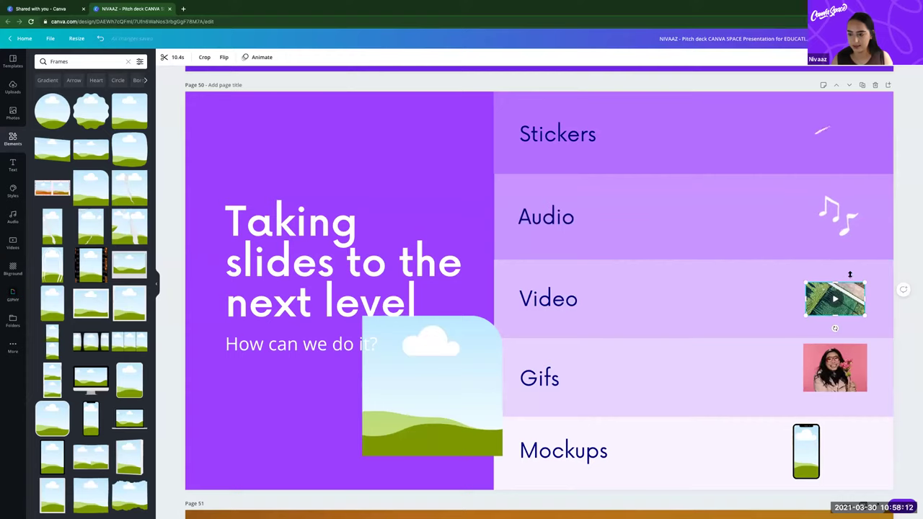
left_click_drag(835, 298, 676, 322)
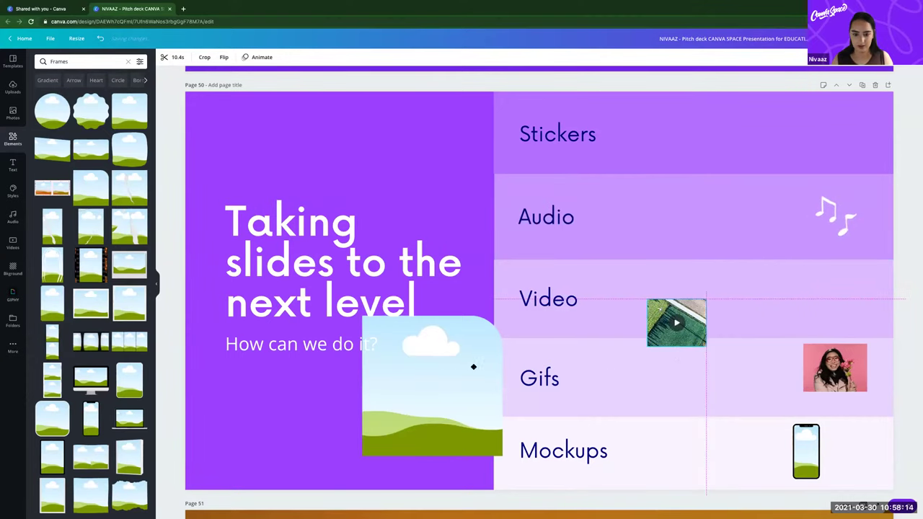
left_click_drag(473, 367, 453, 377)
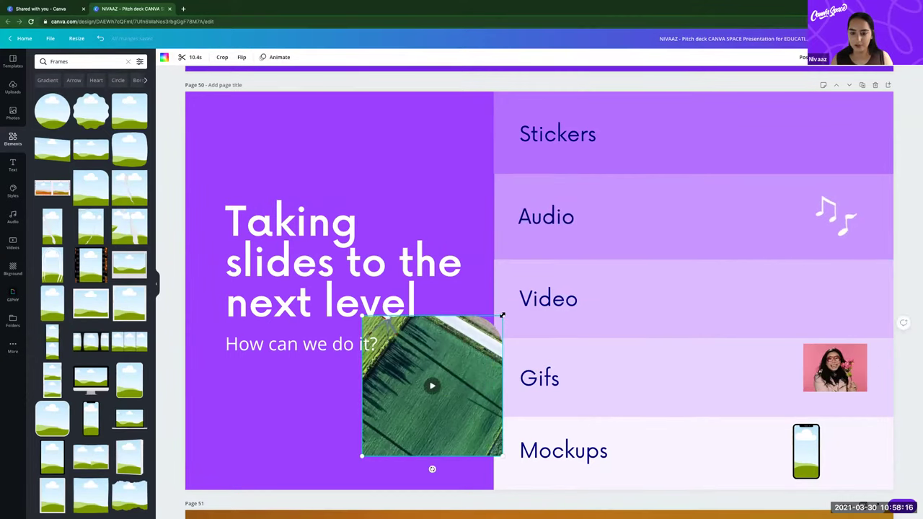
Shrink the framed field video to a thumbnail and move it into the Video row above the gif.
left_click_drag(503, 316, 412, 406)
left_click_drag(662, 306, 832, 298)
left_click(394, 429)
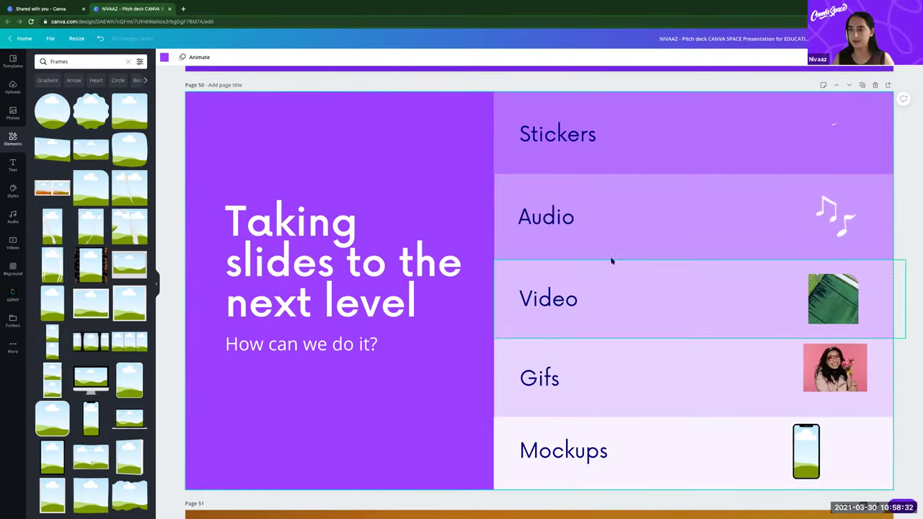
Show the video library, preview the "Let's add video." and "Taking slides to the next level" slides in full screen, and return to editing.
scroll(571, 289, "down", 1)
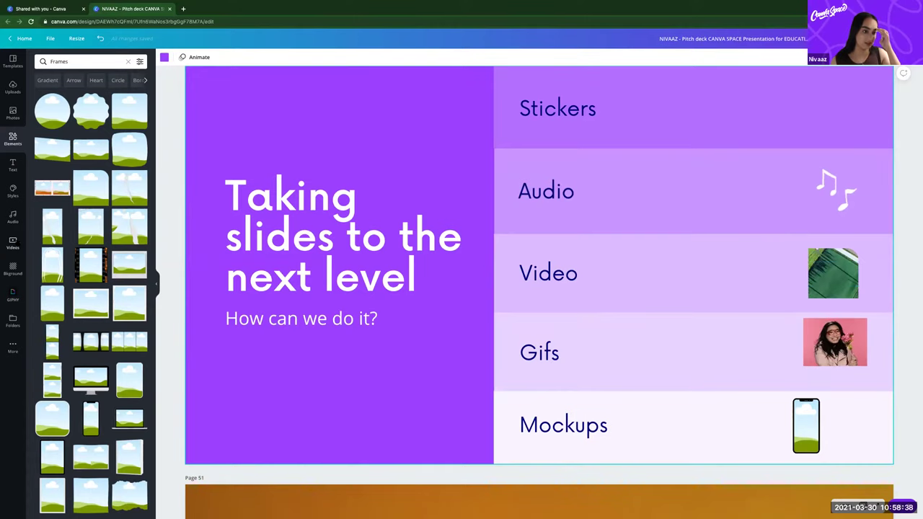
left_click(12, 244)
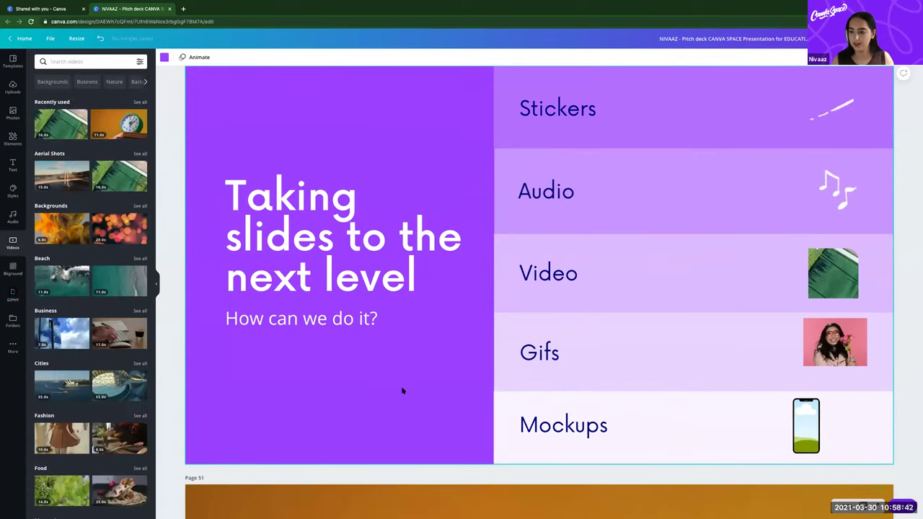
scroll(402, 390, "down", 1)
scroll(402, 390, "down", 1)
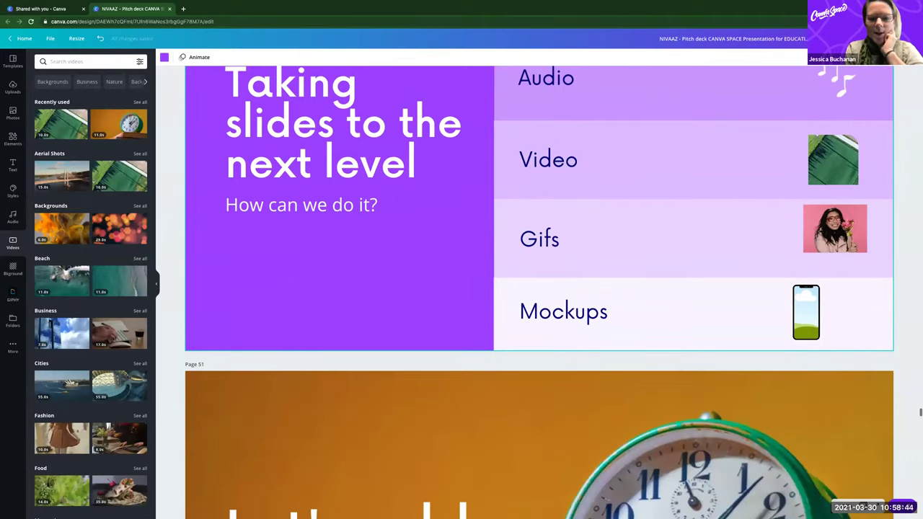
scroll(539, 289, "down", 5)
left_click(820, 57)
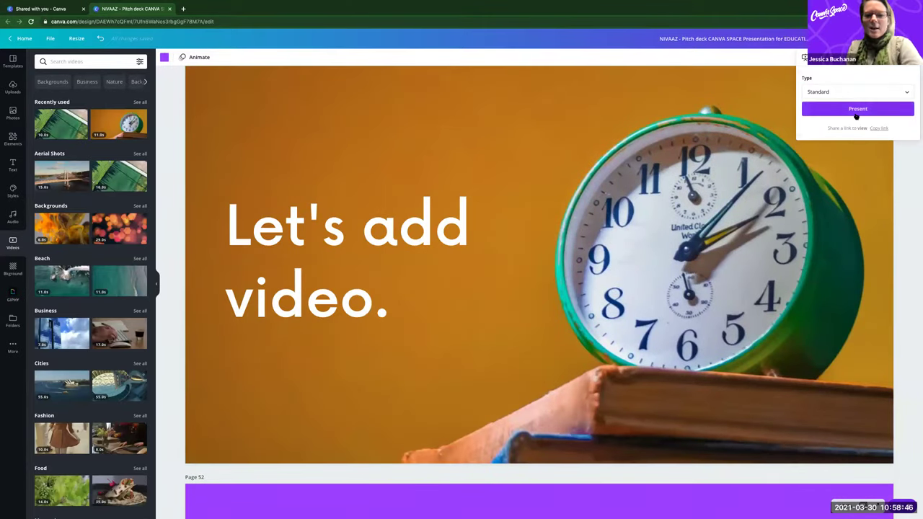
left_click(856, 113)
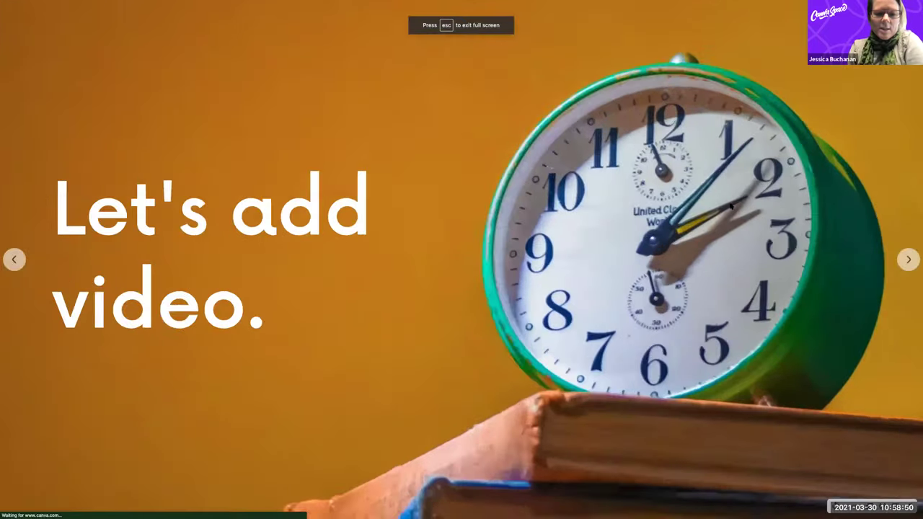
left_click(727, 209)
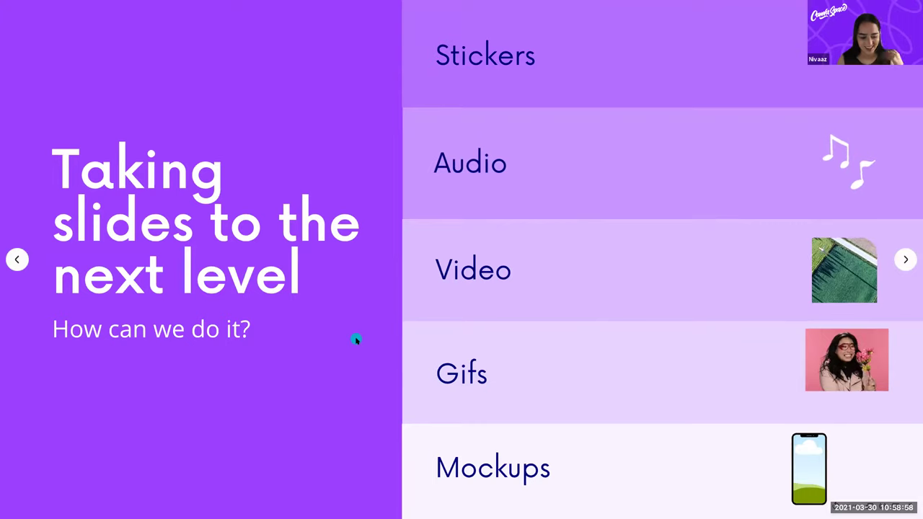
key("Escape")
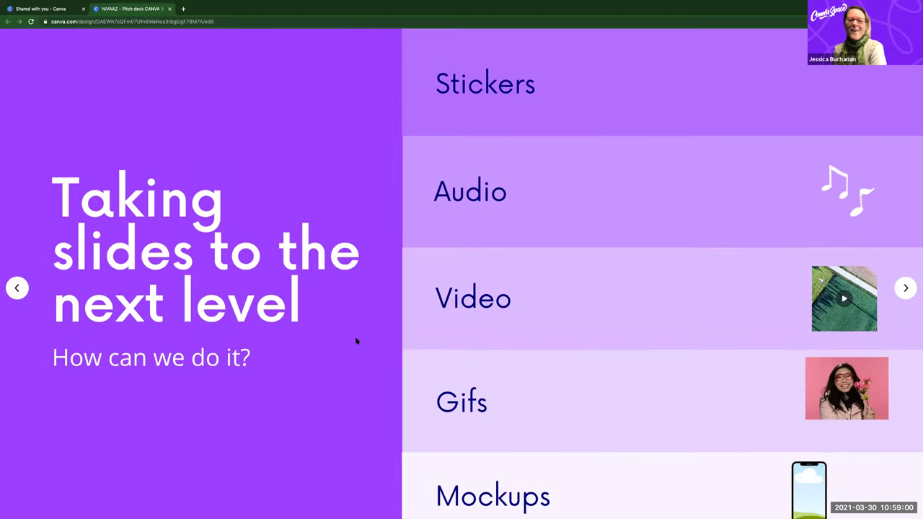
key("Escape")
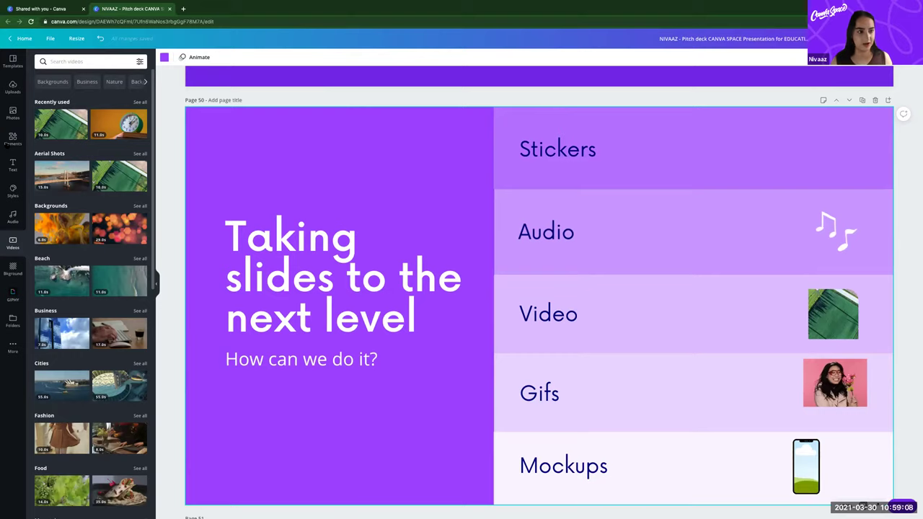
Clear the "Frames" search in the elements library and browse the full collection of stickers.
left_click(8, 141)
left_click(128, 61)
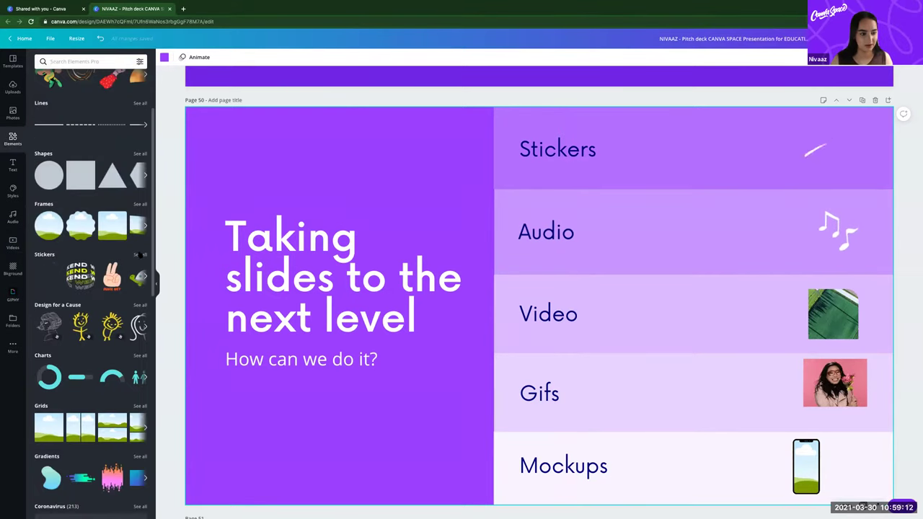
left_click(140, 254)
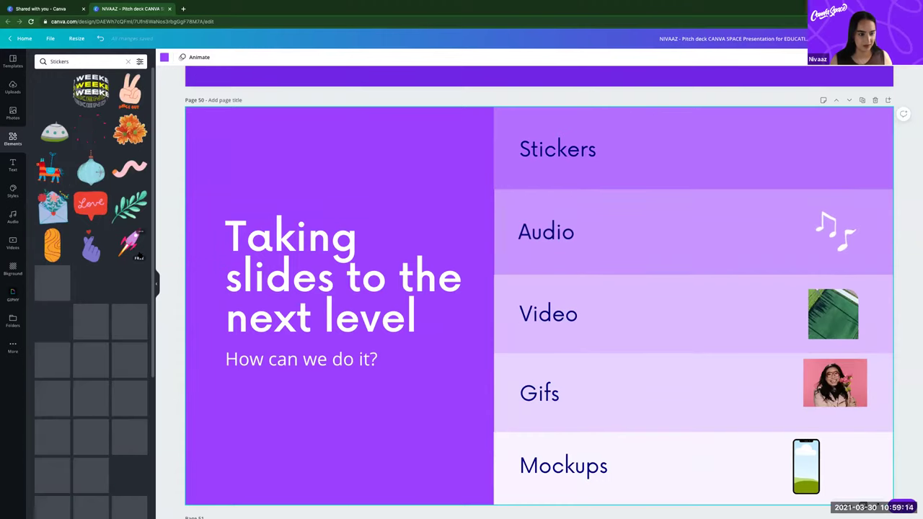
scroll(90, 319, "down", 2)
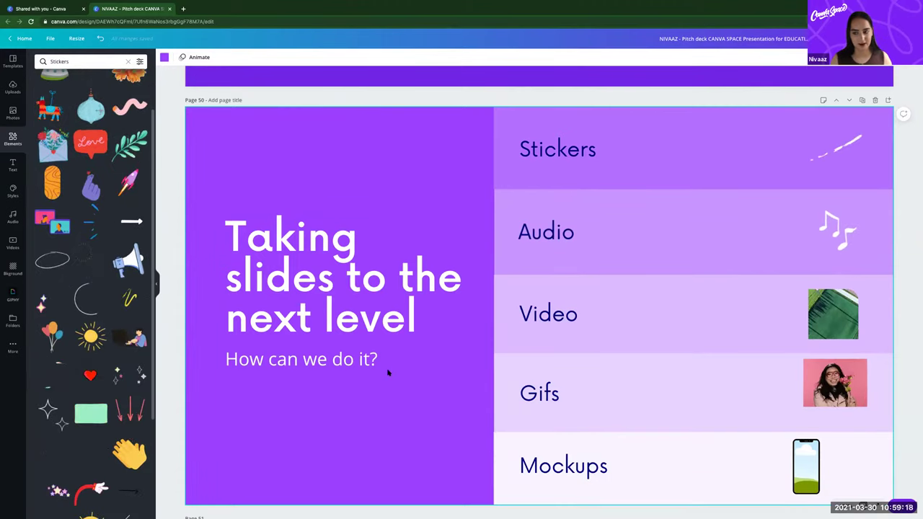
scroll(388, 373, "down", 1)
scroll(388, 373, "down", 10)
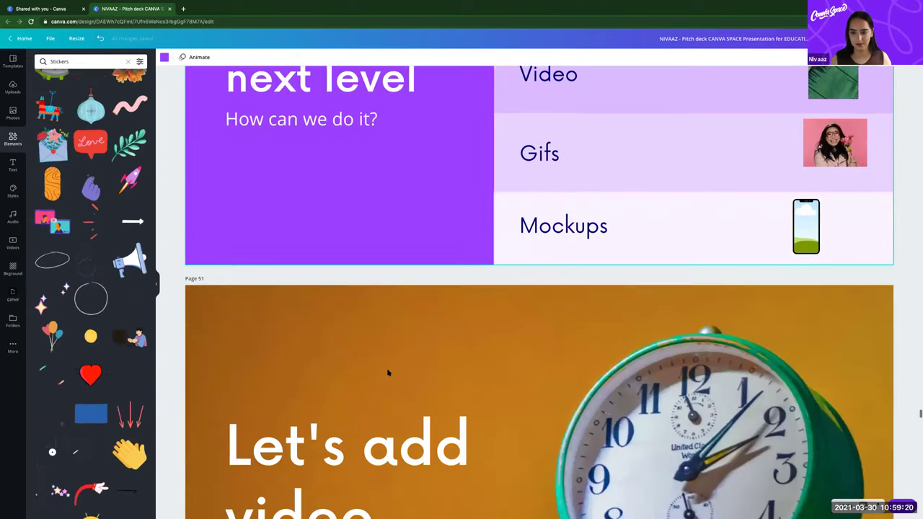
scroll(388, 372, "up", 5)
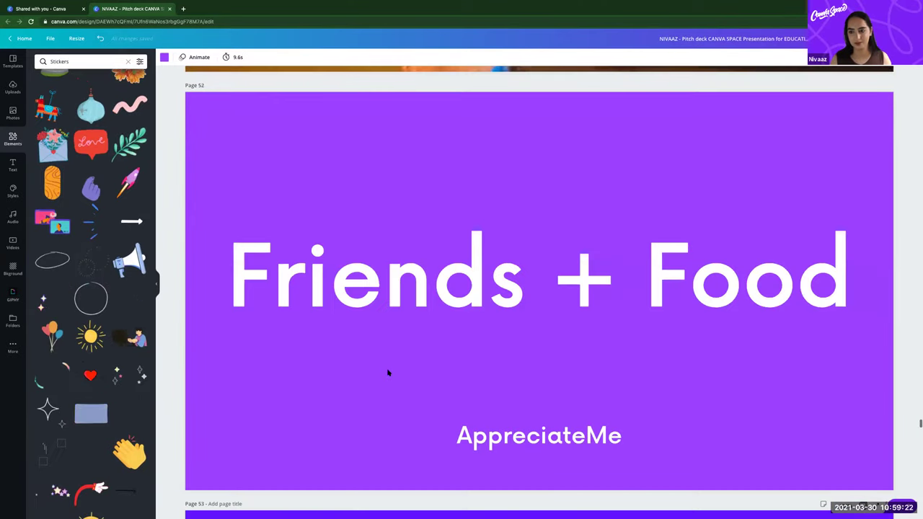
scroll(387, 373, "up", 5)
scroll(229, 317, "up", 5)
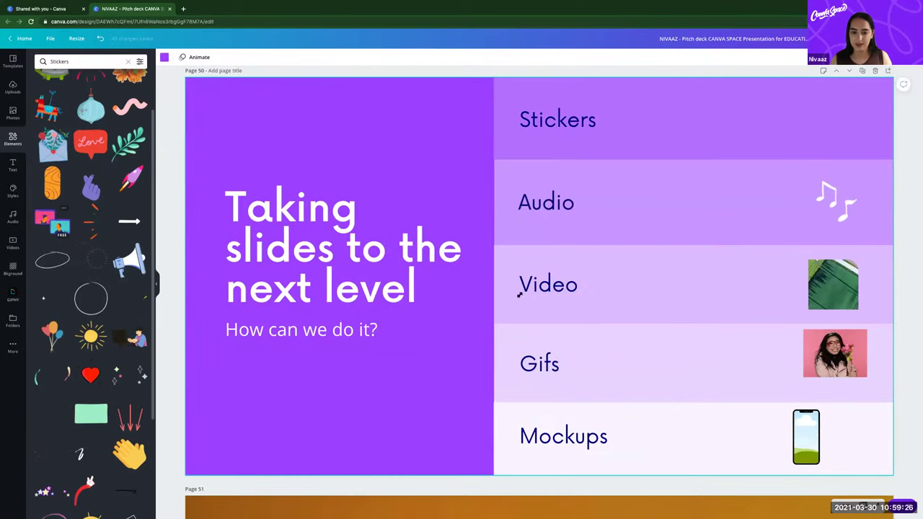
Try the video-call windows sticker and the animated circle sticker on the "Taking slides to the next level" slide, deleting each one.
key("ctrl+v")
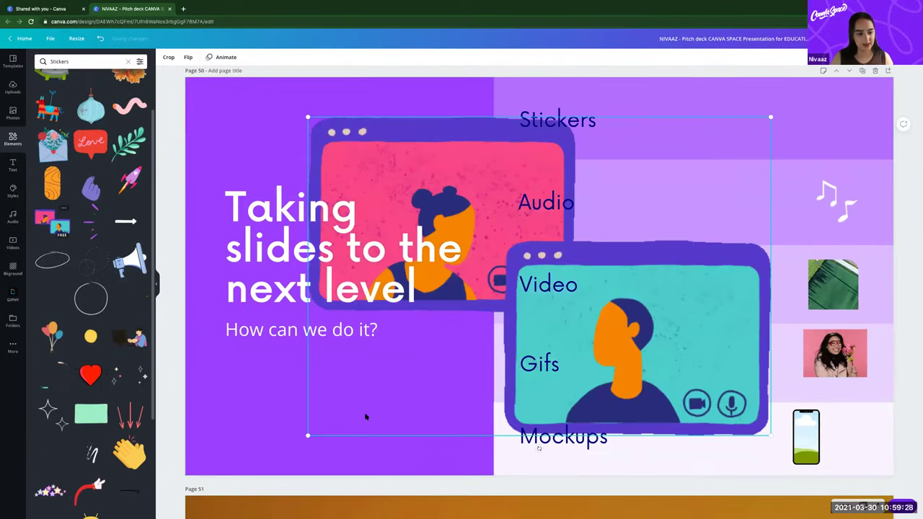
key("ctrl+z")
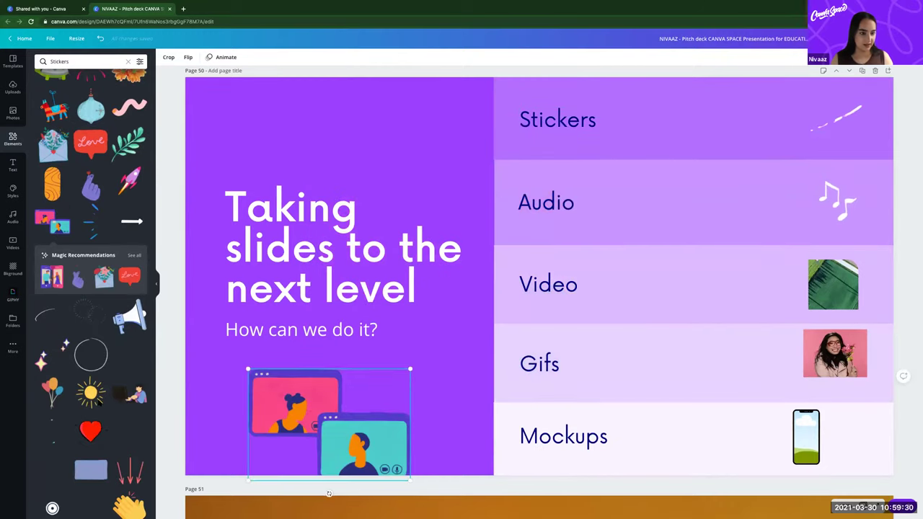
key("Delete")
scroll(130, 310, "down", 5)
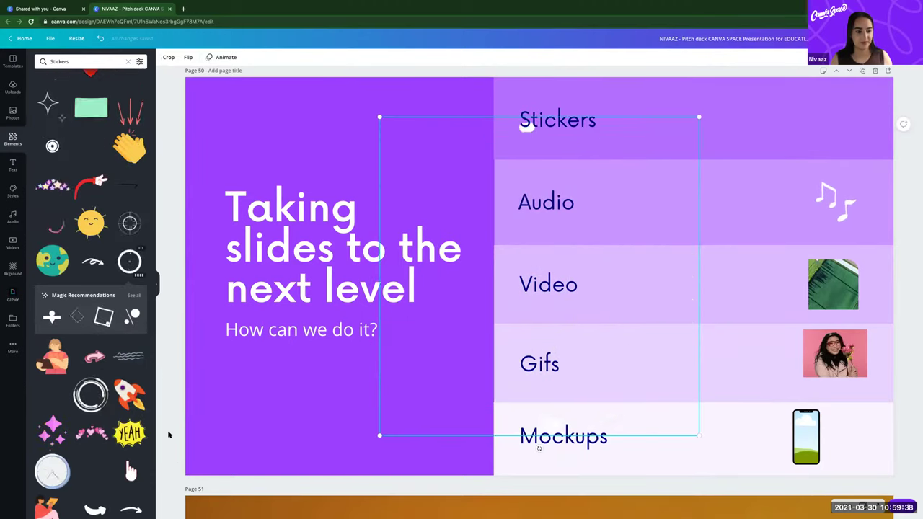
key("Delete")
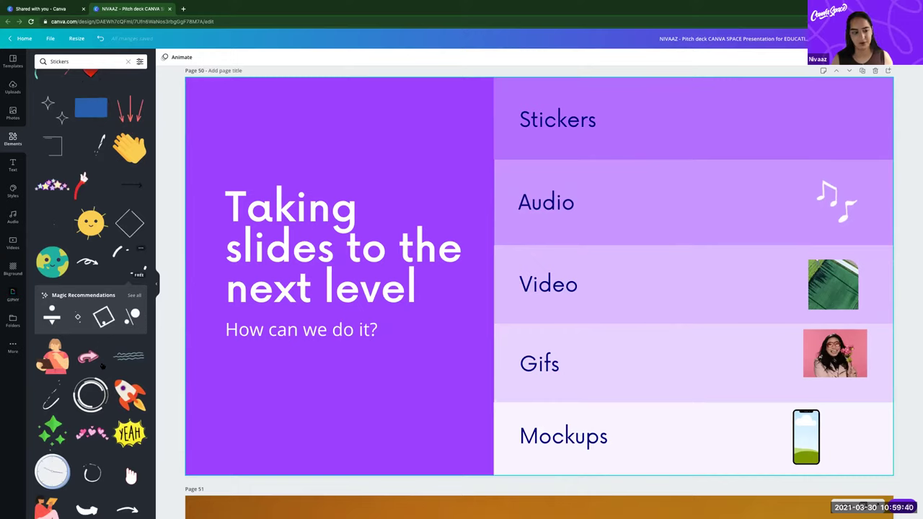
left_click(102, 366)
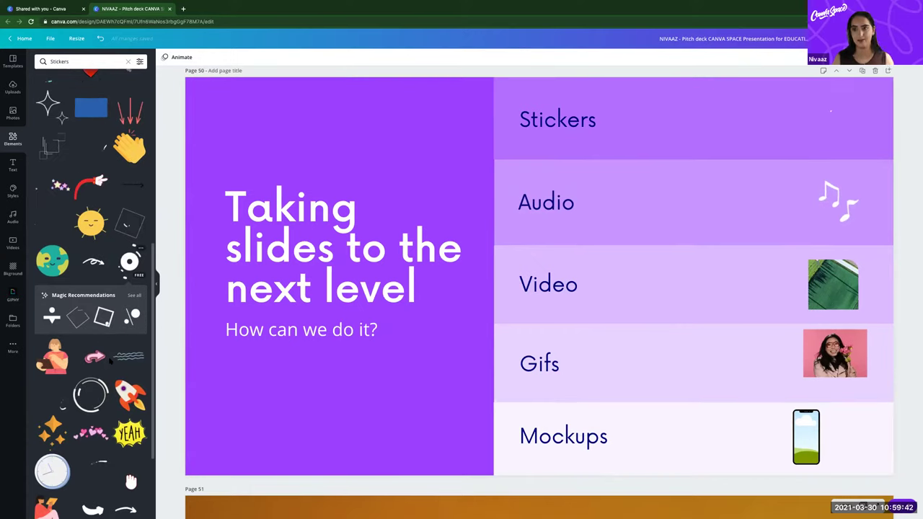
Present the "Taking slides to the next level" slide in full screen, advance to the clock video slide, and exit the presentation.
left_click(822, 119)
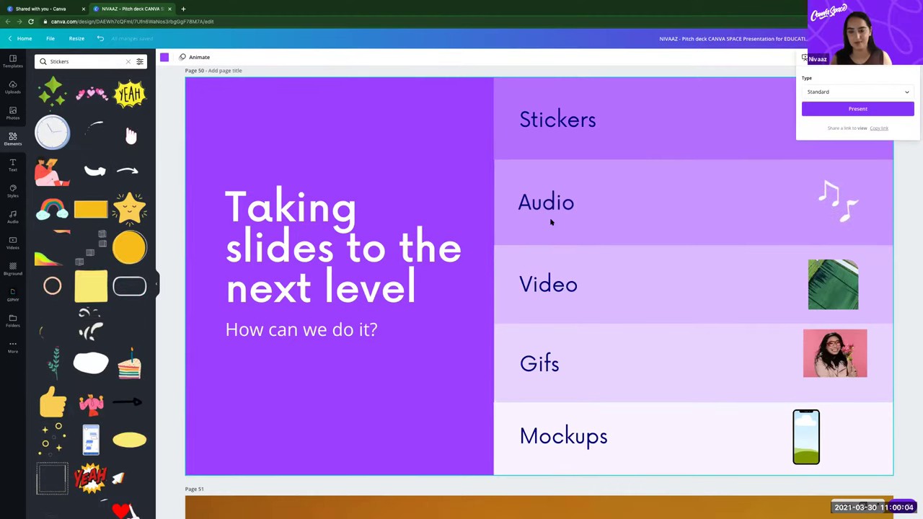
key("super+alt+p")
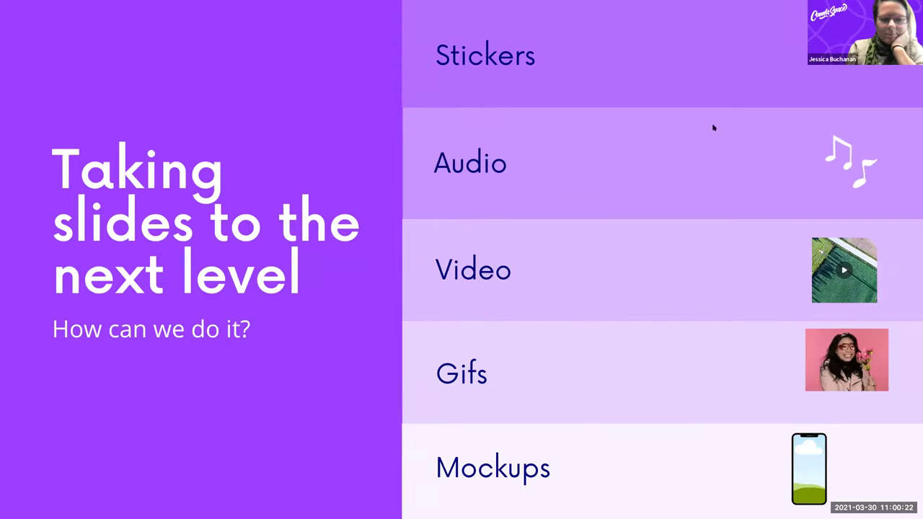
mouse_move(630, 216)
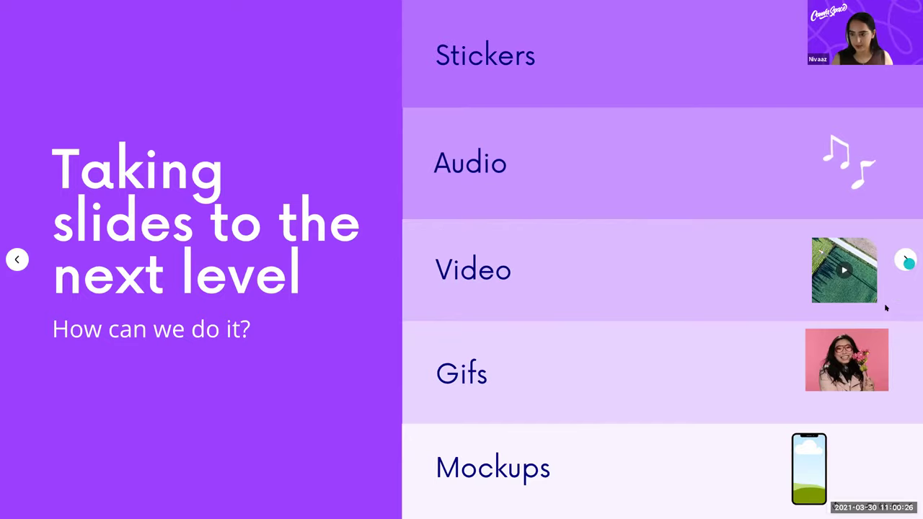
left_click(908, 263)
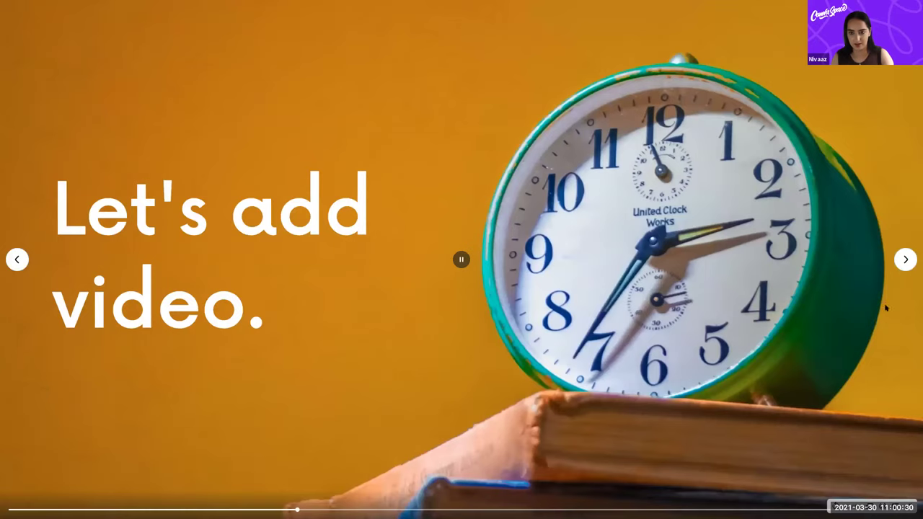
key("Escape")
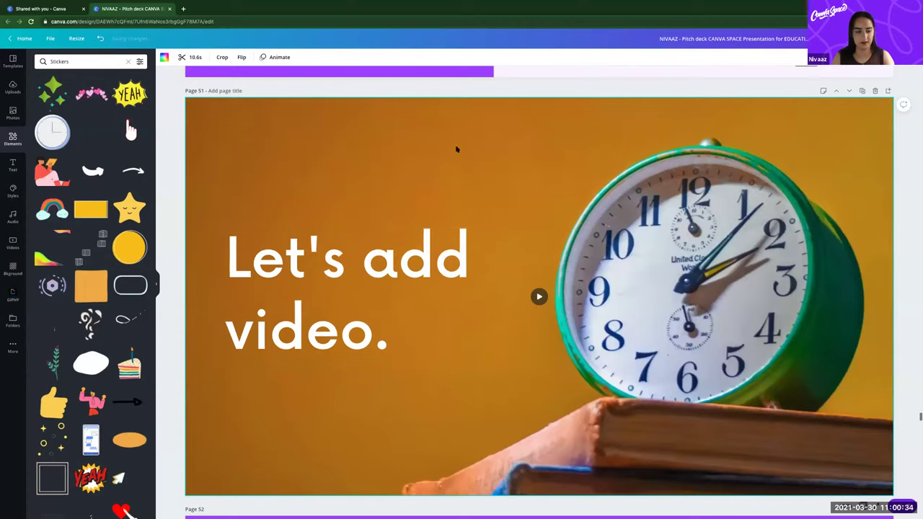
Replace the clock video behind "Let's add video." with the blue glass tower video from the Business category.
key("BackSpace")
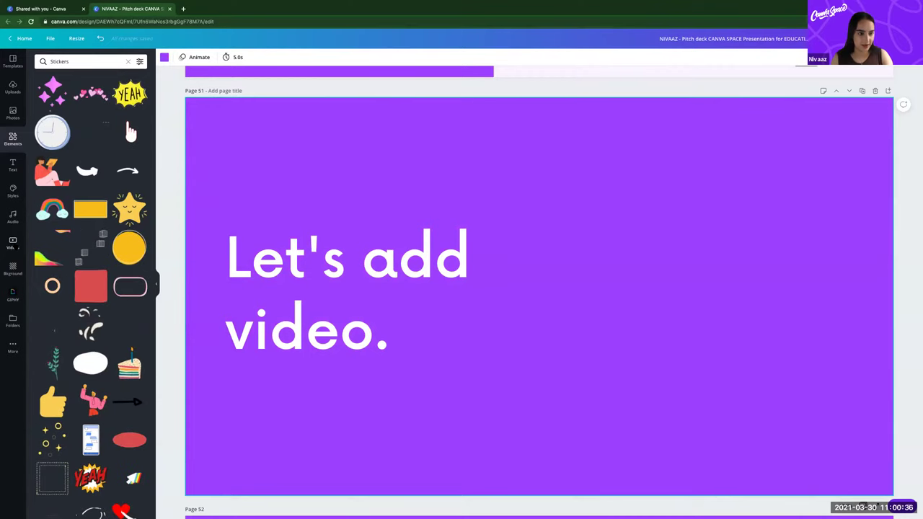
left_click(12, 243)
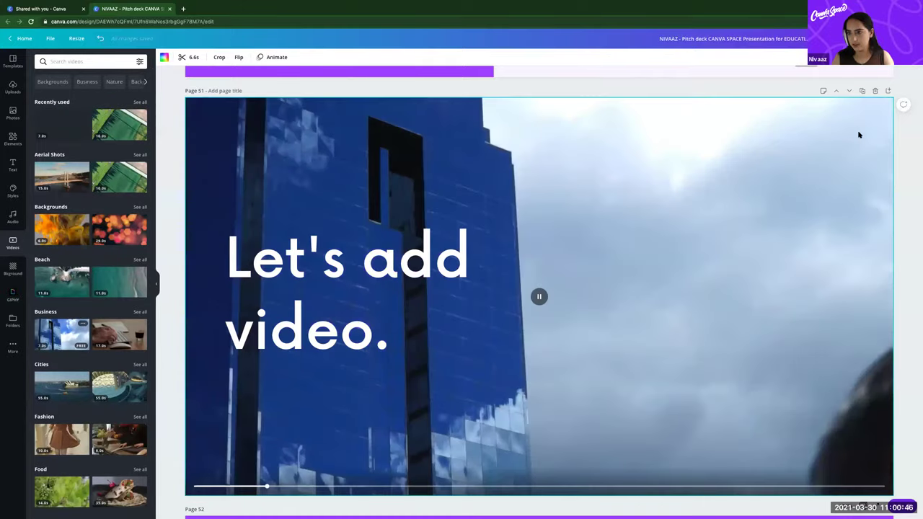
Present the slide with the tower video in full screen, advance to the "Let's add stickers." slide, and exit the presentation.
left_click(858, 39)
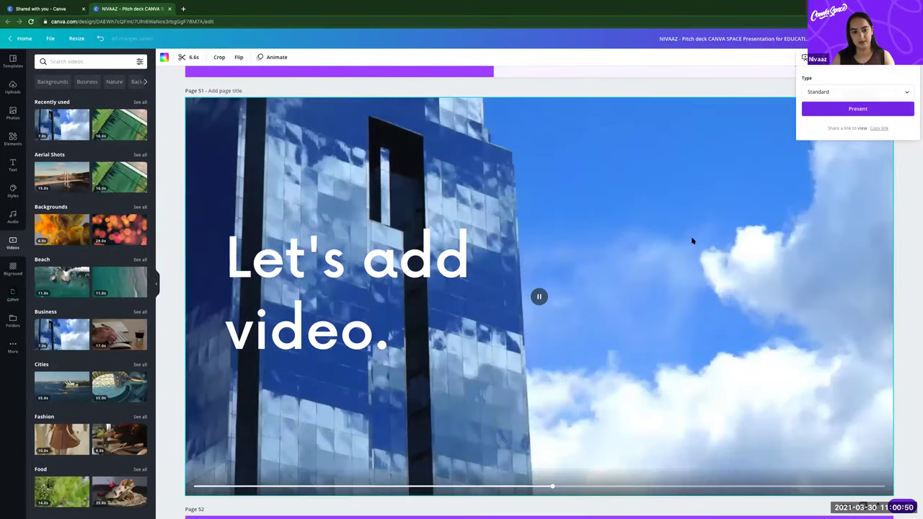
key("ctrl+alt+p")
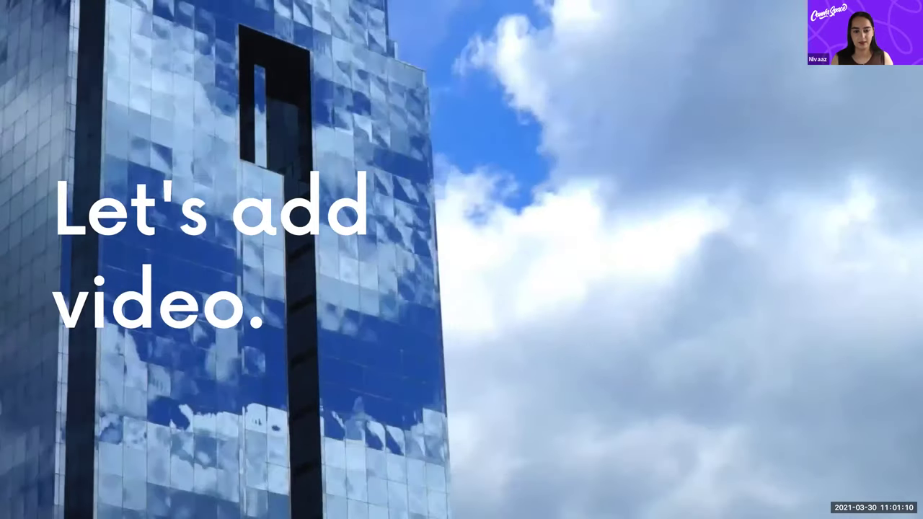
key("Right")
key("Right")
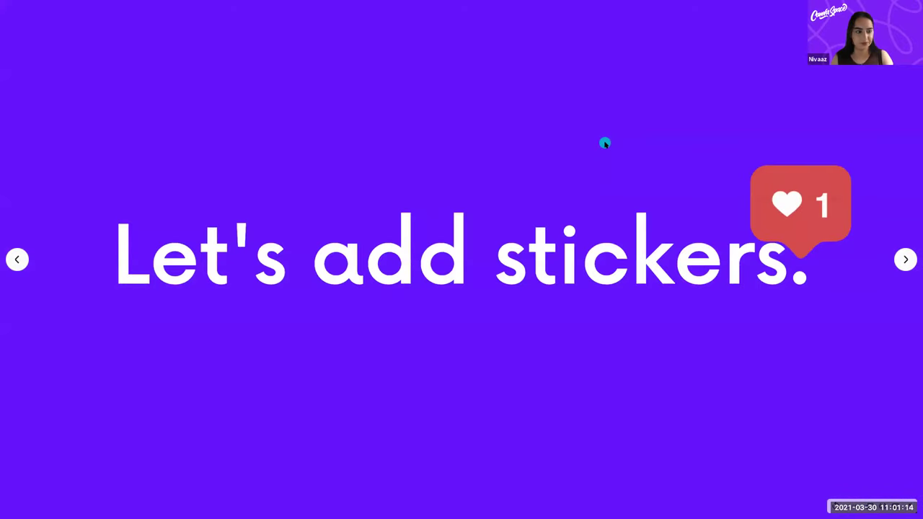
key("Escape")
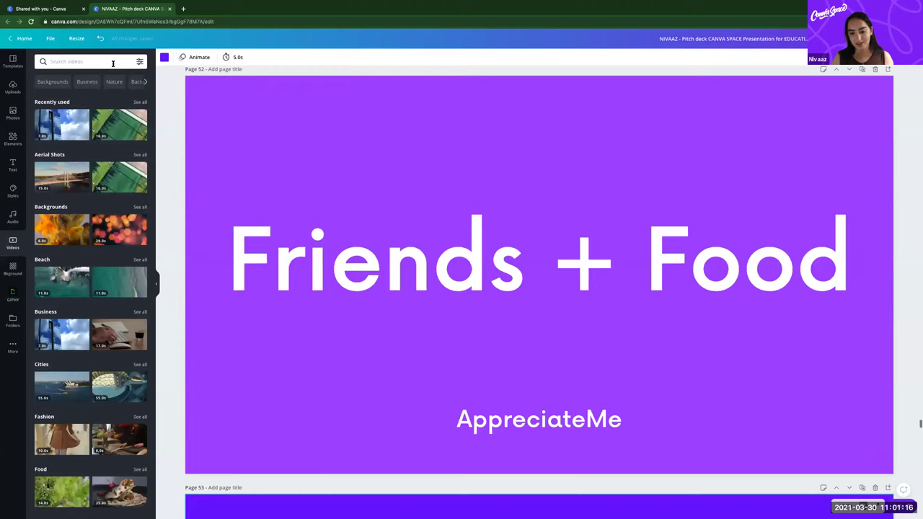
Search the videos for "food", fill the "Friends + Food" slide with the fried-egg plate video, and move the title above the plate.
left_click(113, 63)
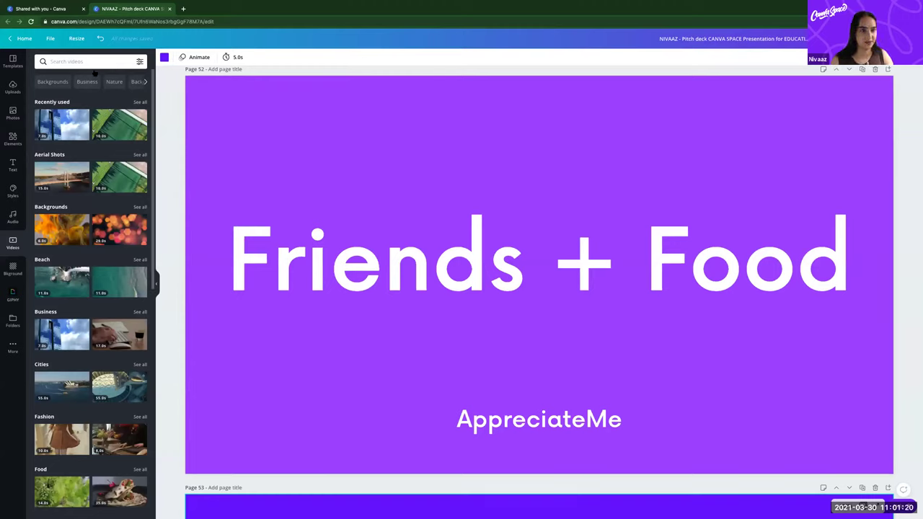
type("food")
key("Return")
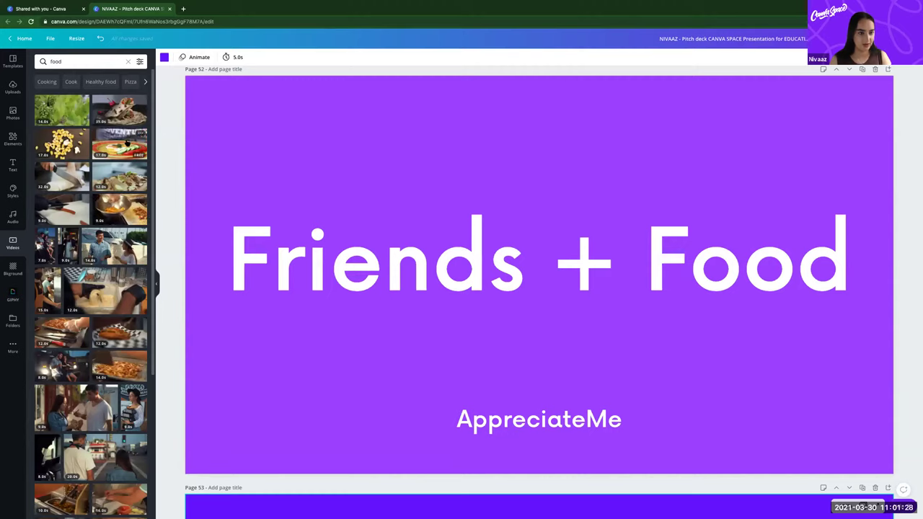
left_click_drag(108, 147, 470, 267)
left_click_drag(525, 166, 664, 204)
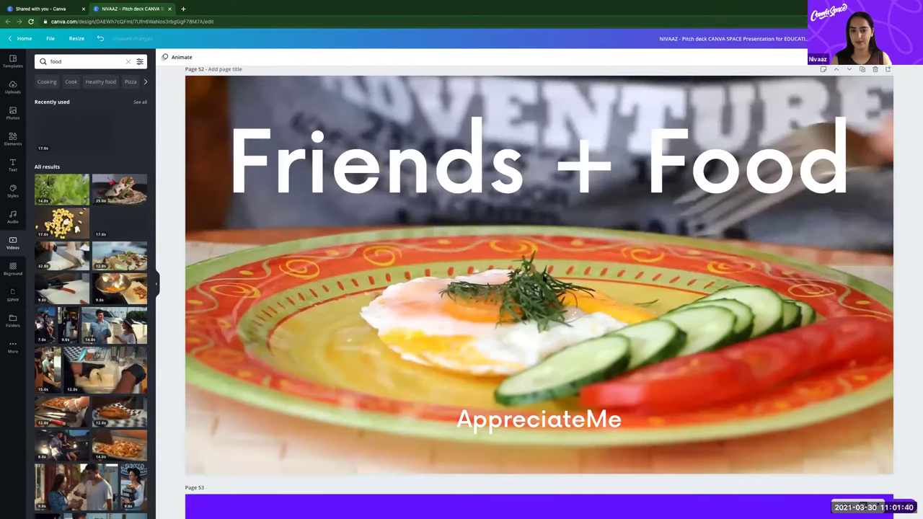
left_click(512, 382)
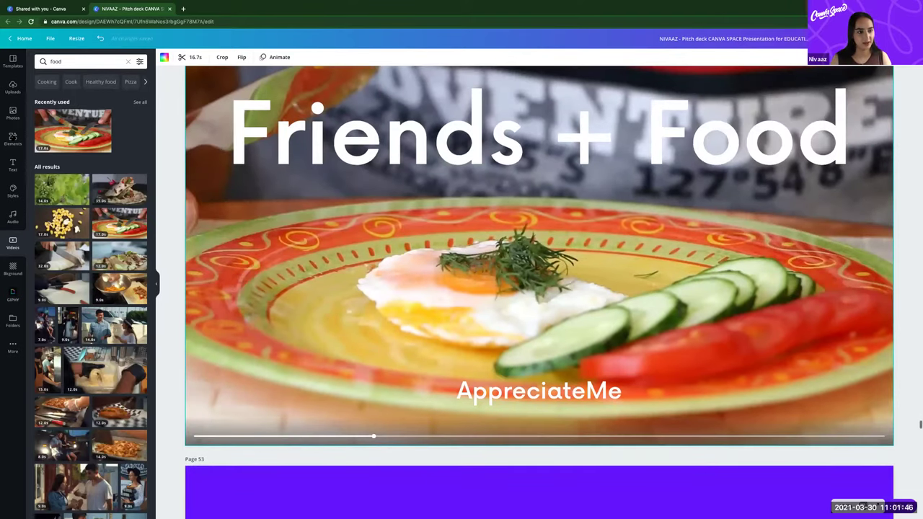
Search the stickers for "food" for the purple "AppreicateMe" slide.
scroll(538, 292, "down", 10)
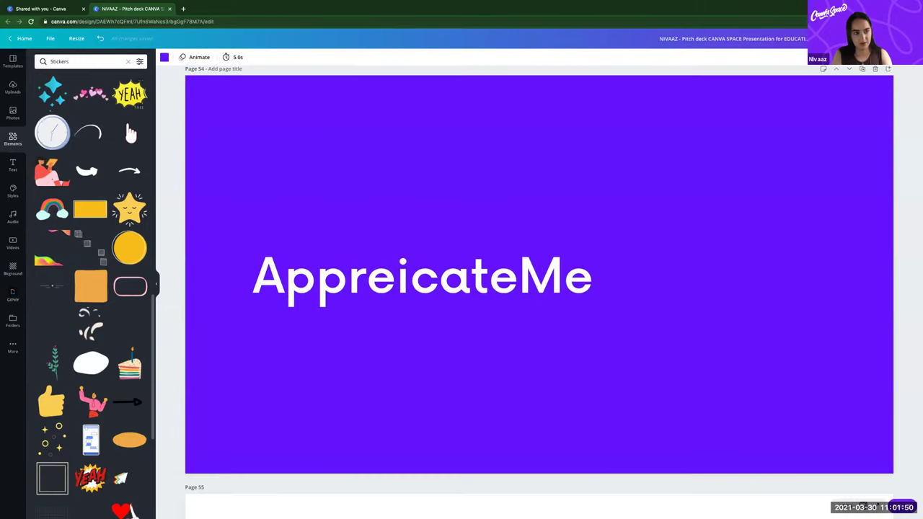
left_click(93, 61)
type("food")
key("Return")
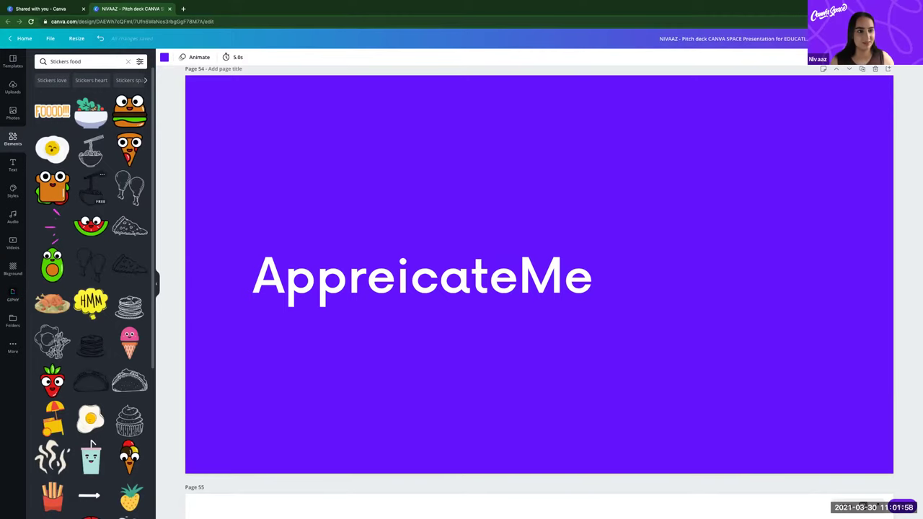
Search the stickers for "taco" and place the orange taco sticker beside the "AppreicateMe" text.
key("BackSpace")
key("BackSpace")
key("BackSpace")
key("BackSpace")
type("taco")
key("Return")
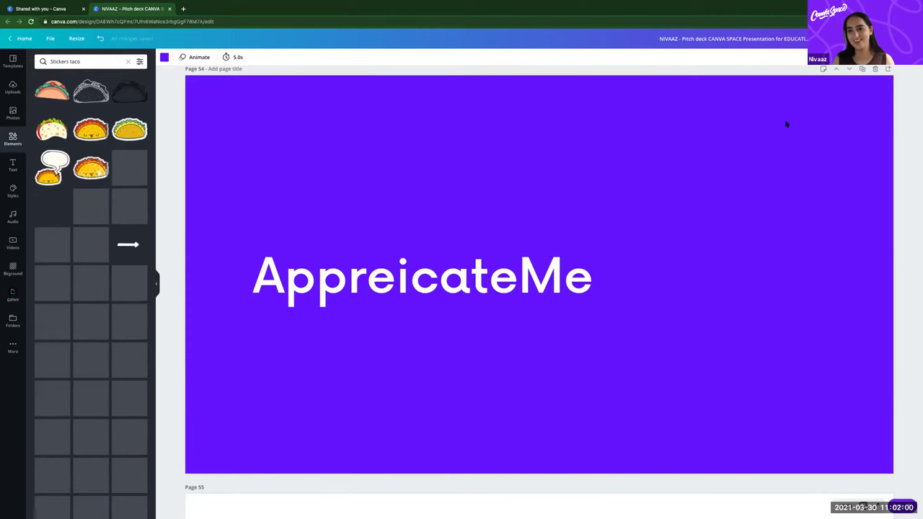
left_click(53, 91)
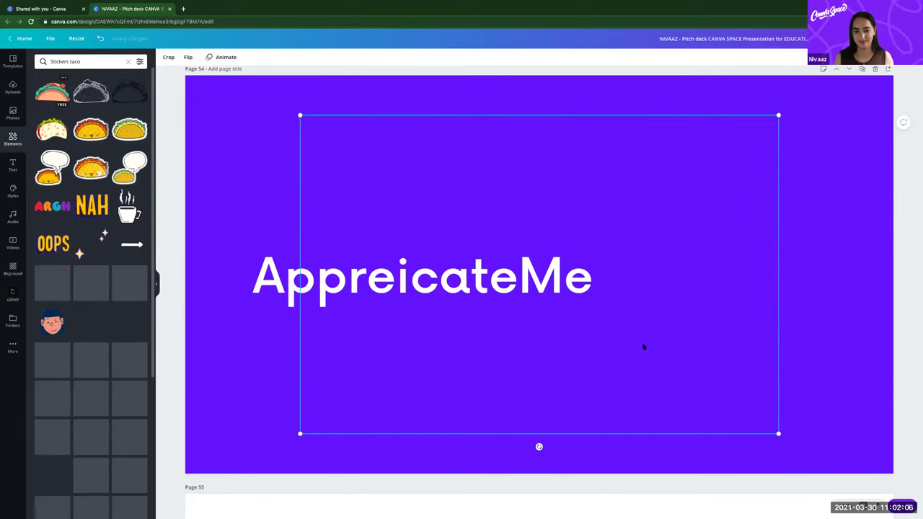
left_click(507, 405)
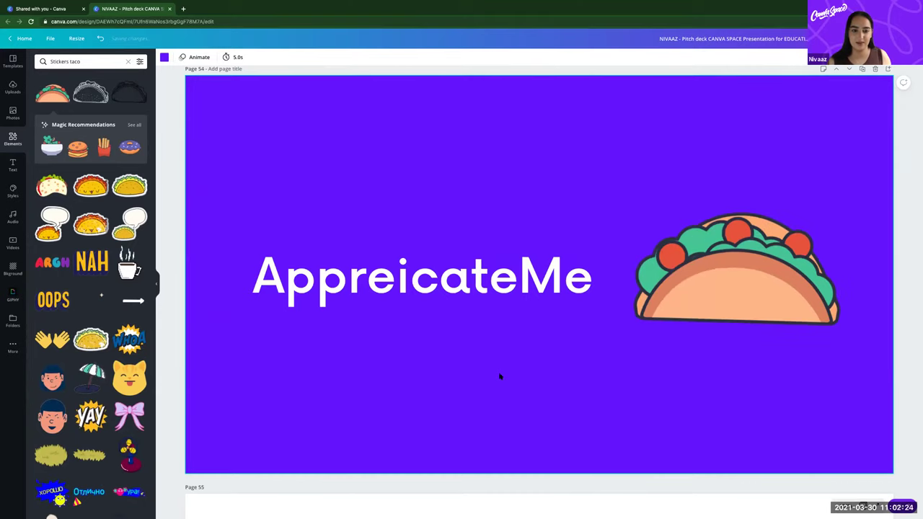
Review the "How can we add product shots?" slide, list the available apps and integrations, and go to the device mockups slide.
scroll(443, 388, "down", 5)
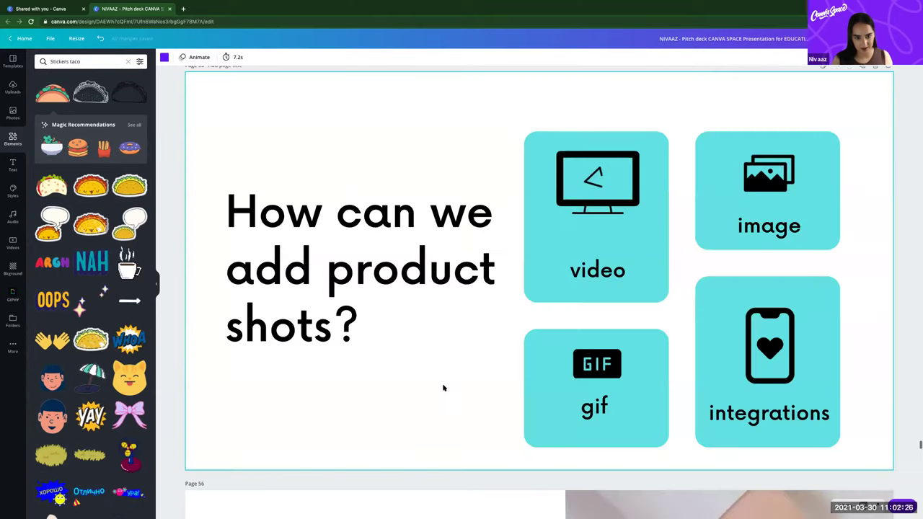
scroll(443, 388, "down", 1)
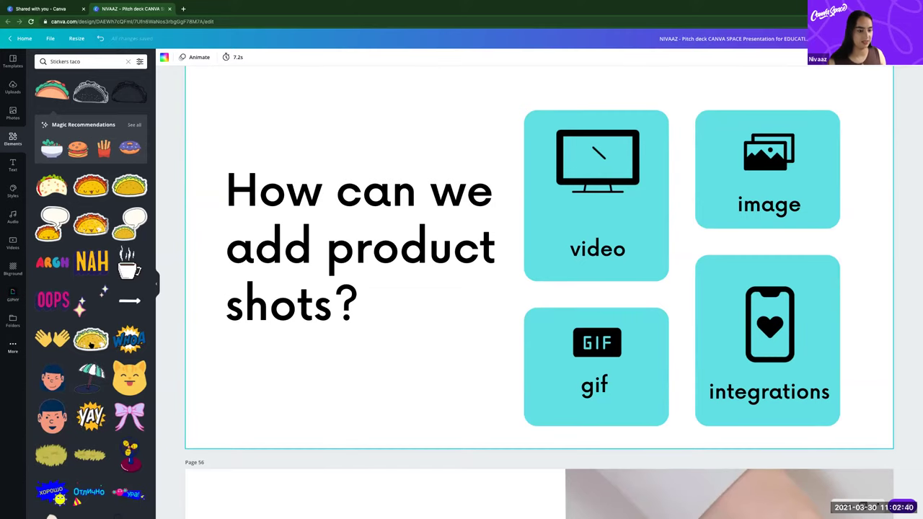
scroll(451, 358, "down", 3)
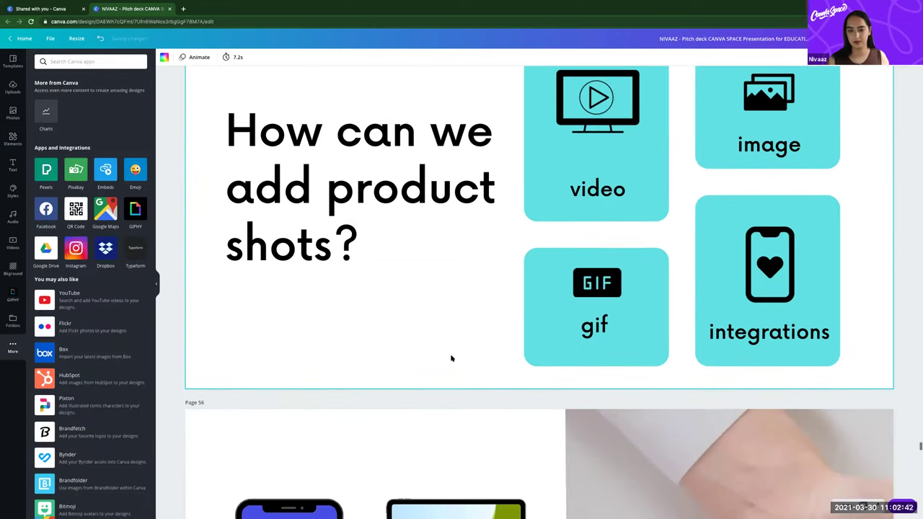
scroll(456, 299, "down", 6)
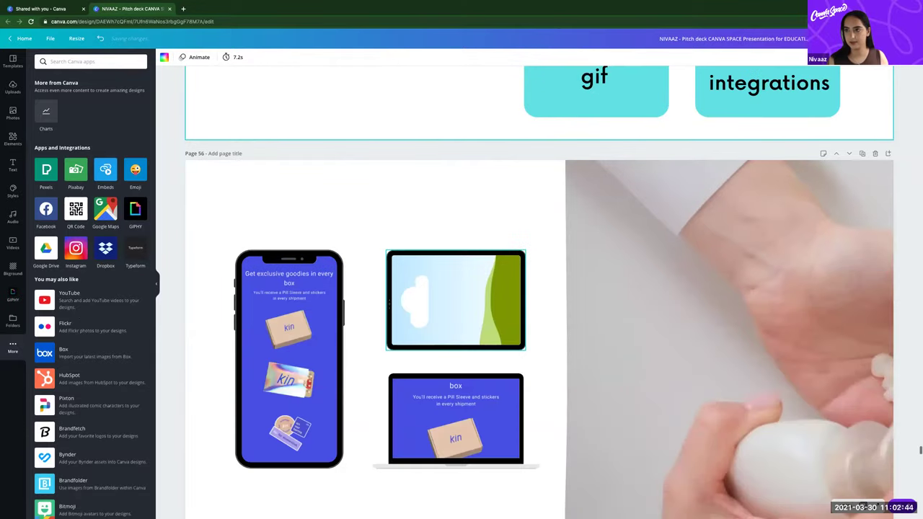
scroll(854, 124, "down", 2)
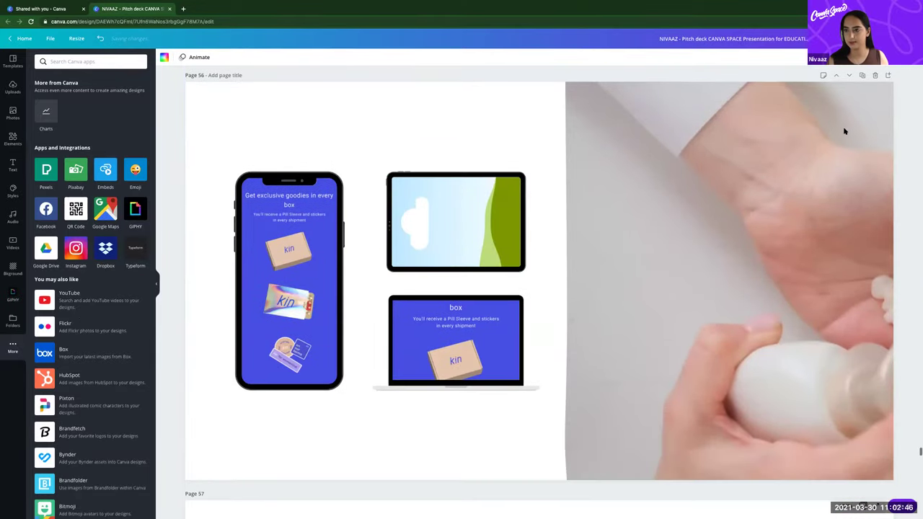
Play the hands video beside the phone, tablet and laptop mockups on page 56.
key("super+alt+p")
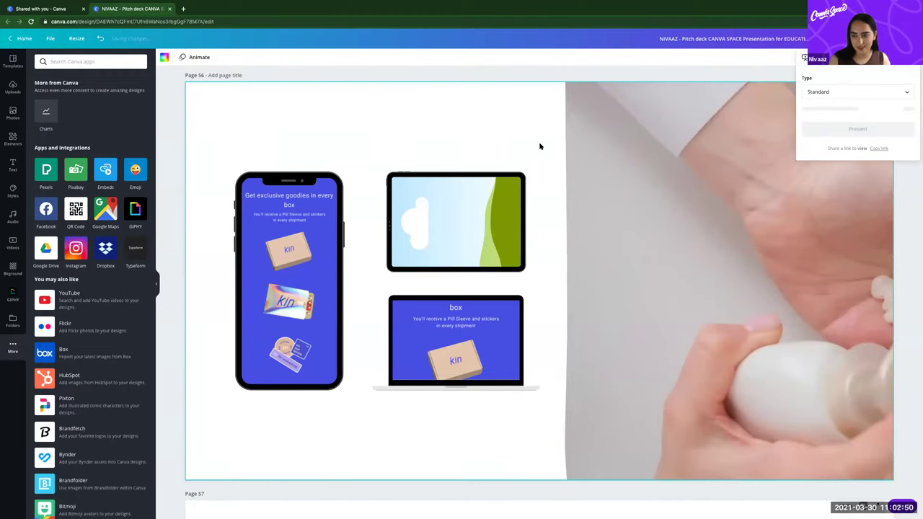
scroll(540, 146, "up", 3)
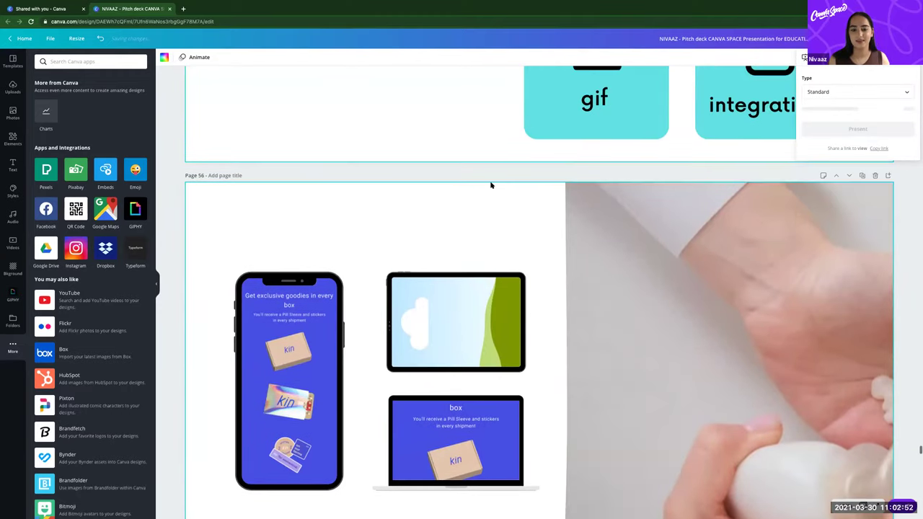
scroll(751, 212, "down", 4)
left_click(795, 219)
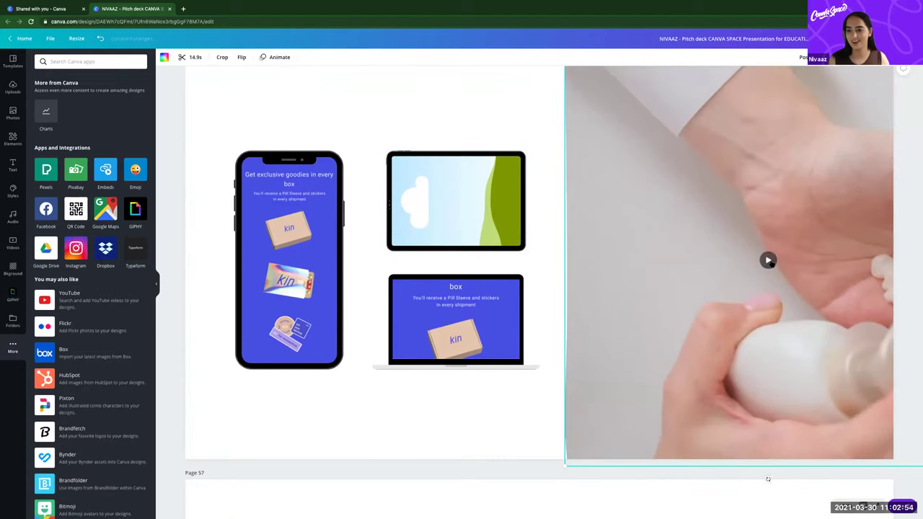
left_click(768, 261)
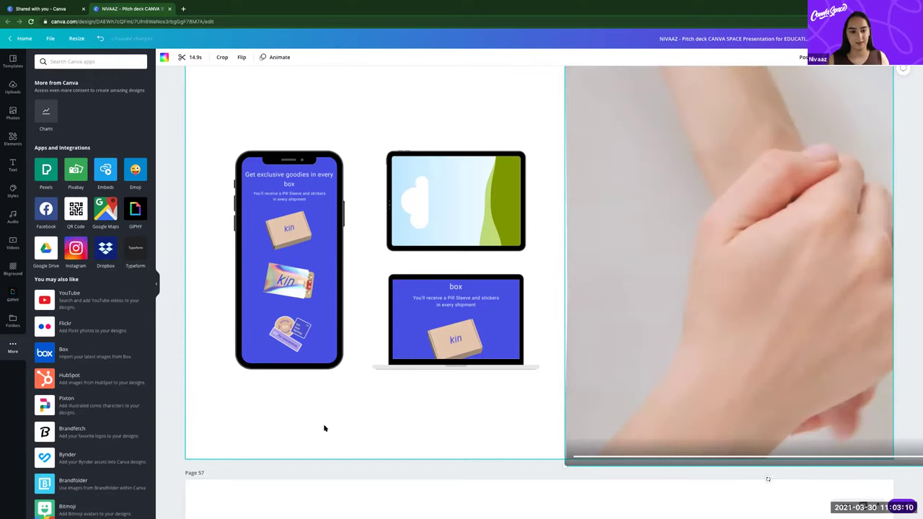
left_click(324, 428)
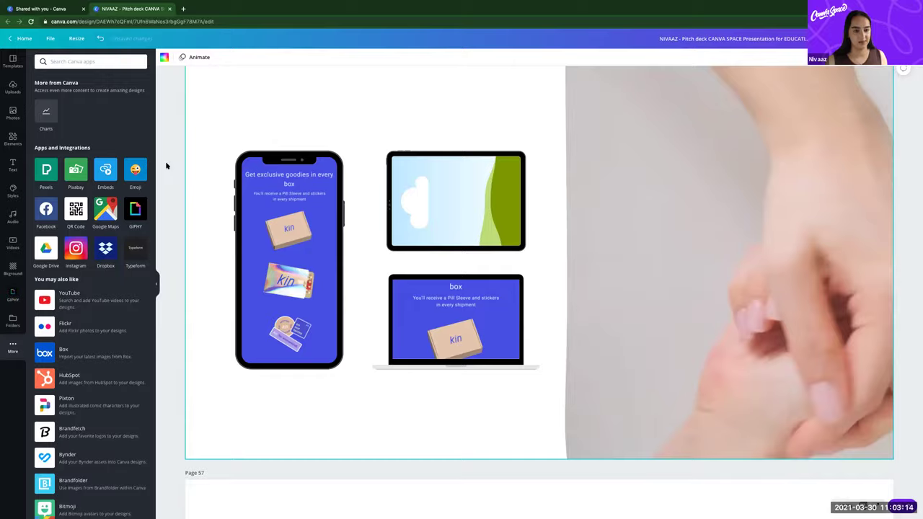
Select the phone mockup and search the elements for "Frames phone" to view the available phone frames.
left_click(157, 282)
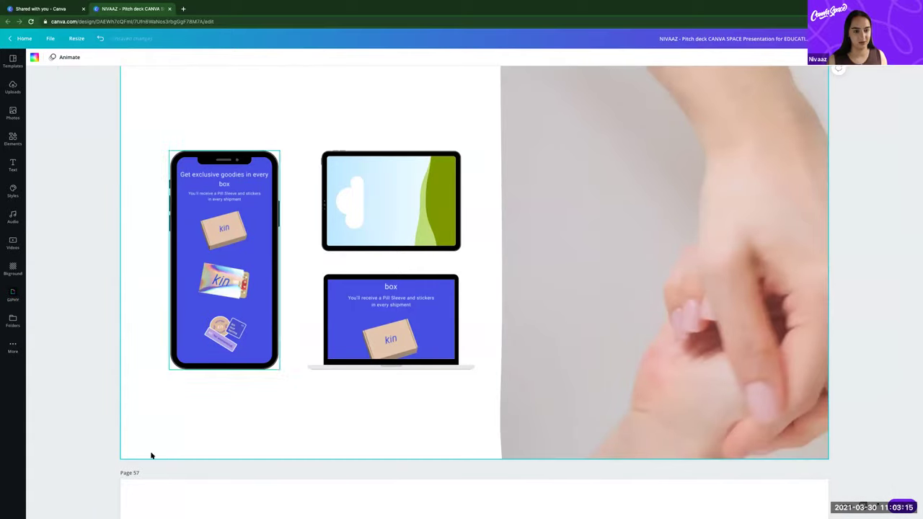
left_click(235, 184)
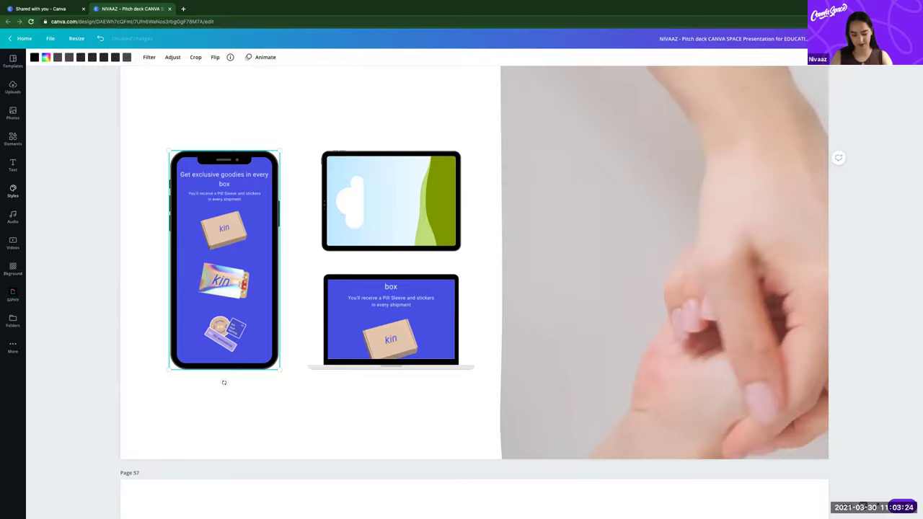
left_click(12, 139)
left_click(85, 61)
type("Frames phone")
key("Return")
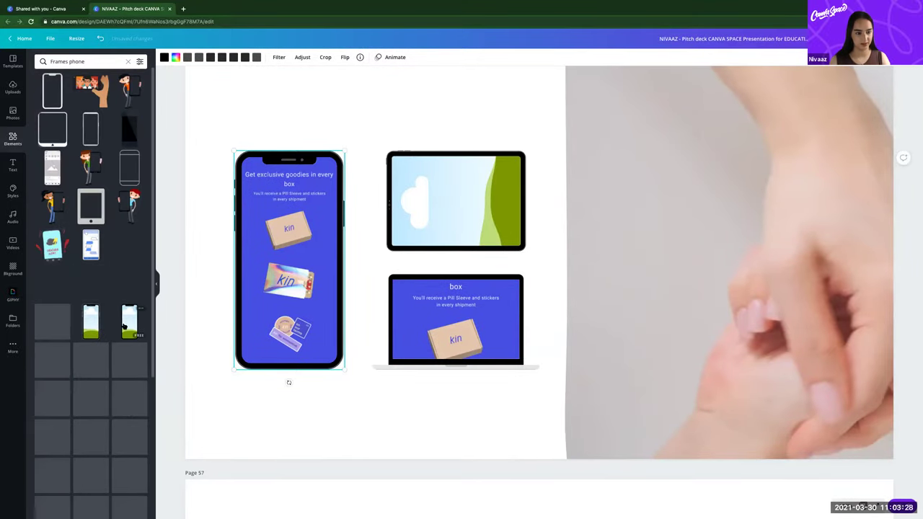
left_click(353, 338)
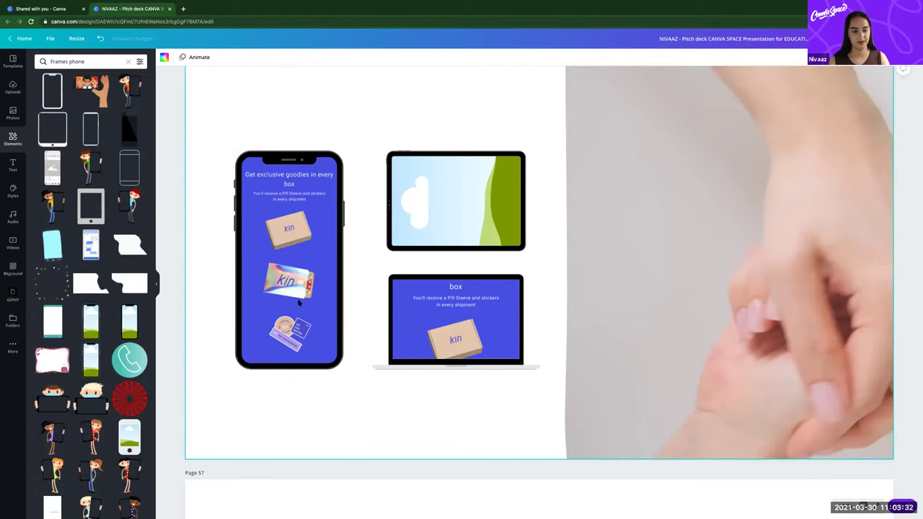
key("ctrl+/")
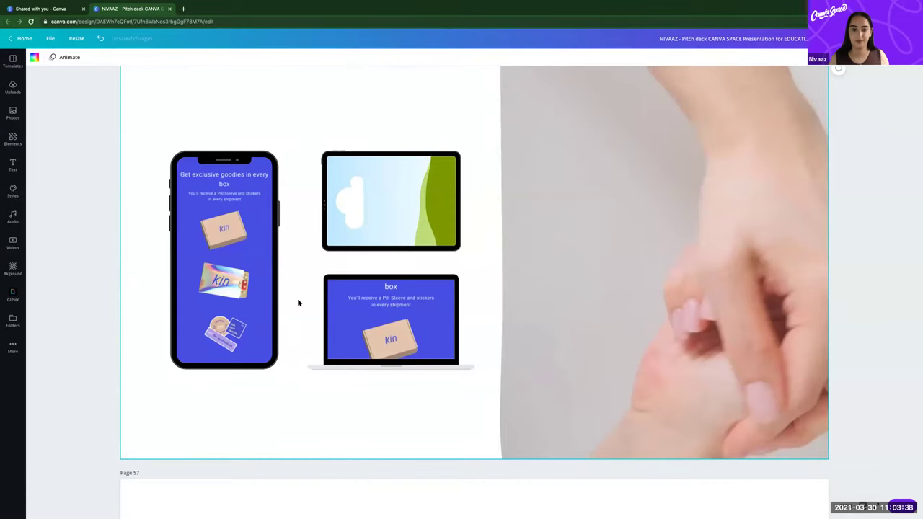
Examine the website example slides on pages 57 and 58, ending at the SpaceFun.com page.
scroll(298, 303, "down", 1)
scroll(298, 303, "down", 3)
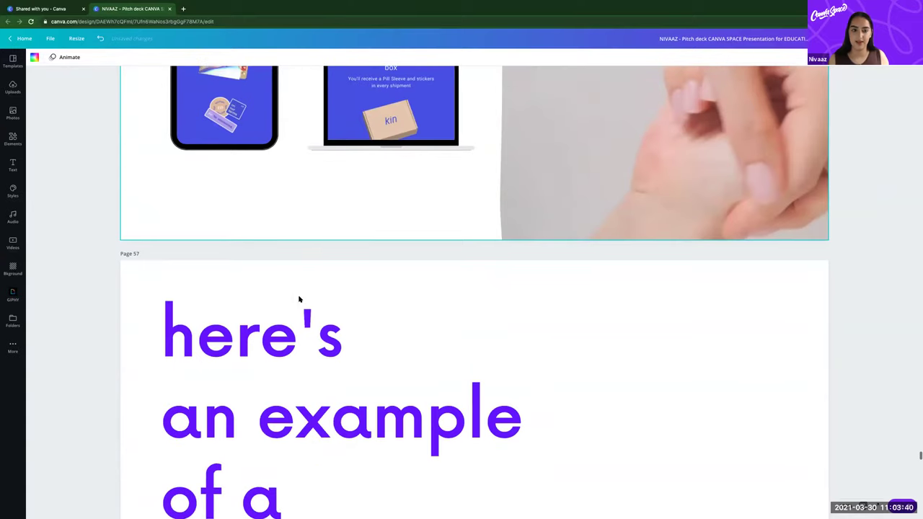
scroll(656, 246, "down", 3)
scroll(657, 245, "up", 1)
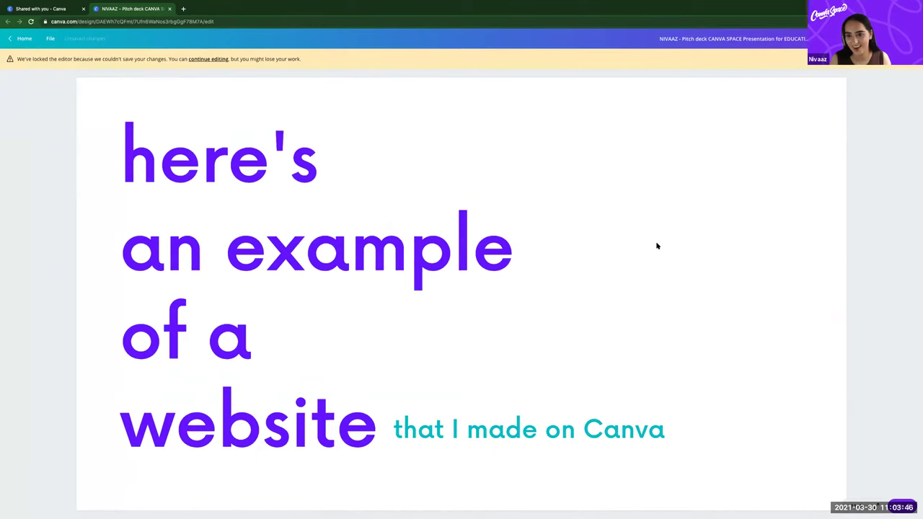
scroll(657, 246, "down", 2)
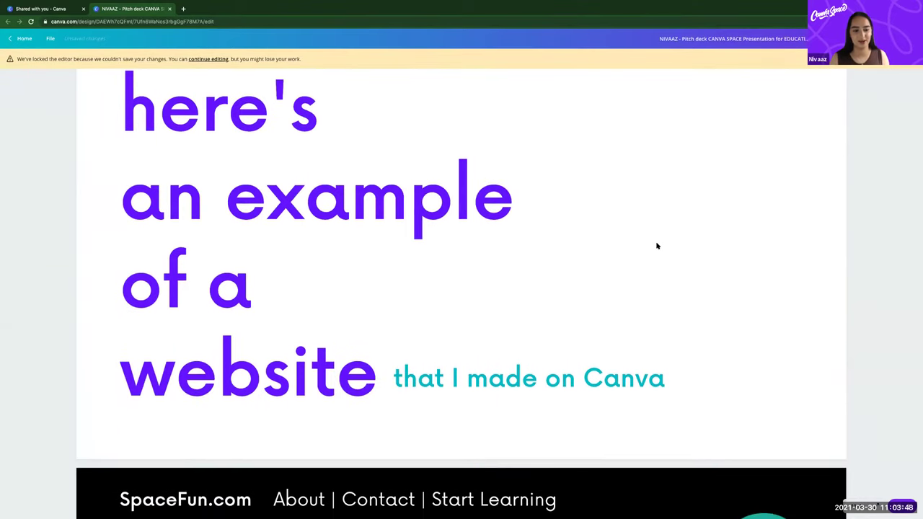
scroll(657, 246, "down", 1)
scroll(657, 246, "down", 5)
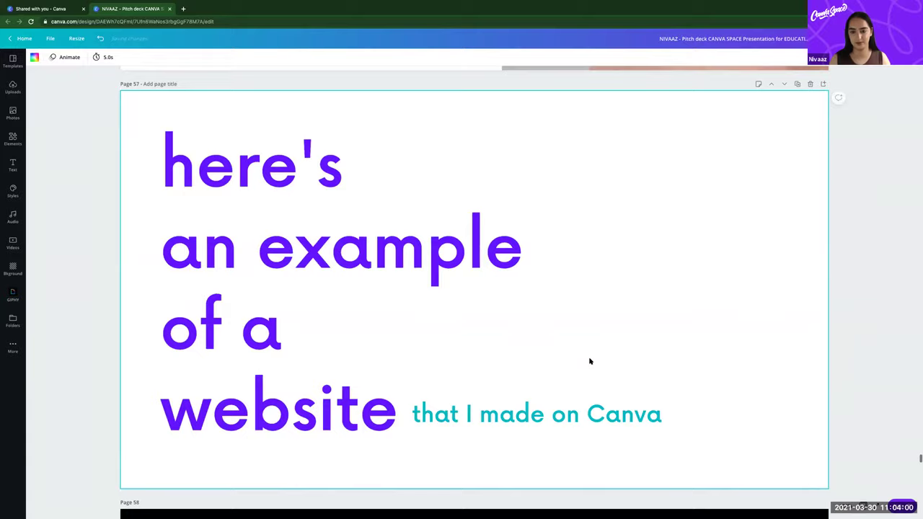
scroll(590, 361, "down", 6)
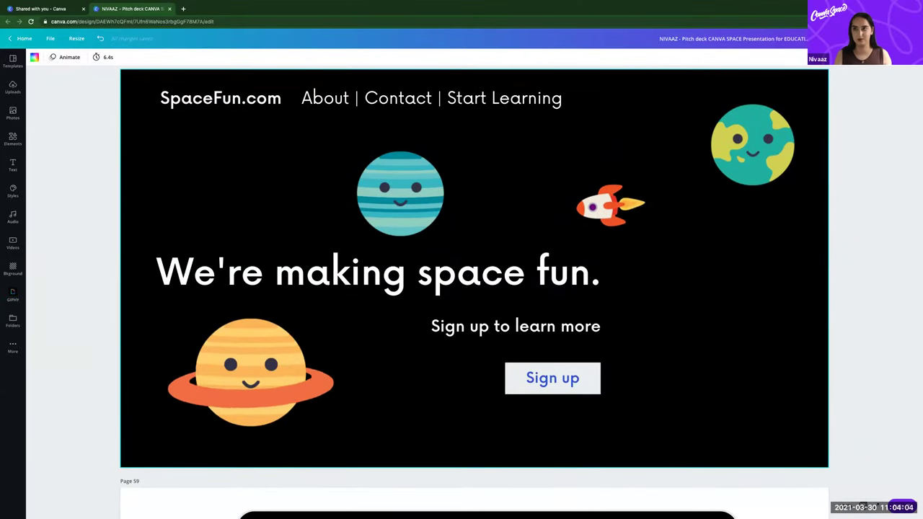
Review the file types offered for downloading the design, including MP4 Video and GIF, without changing the selected type.
left_click(845, 39)
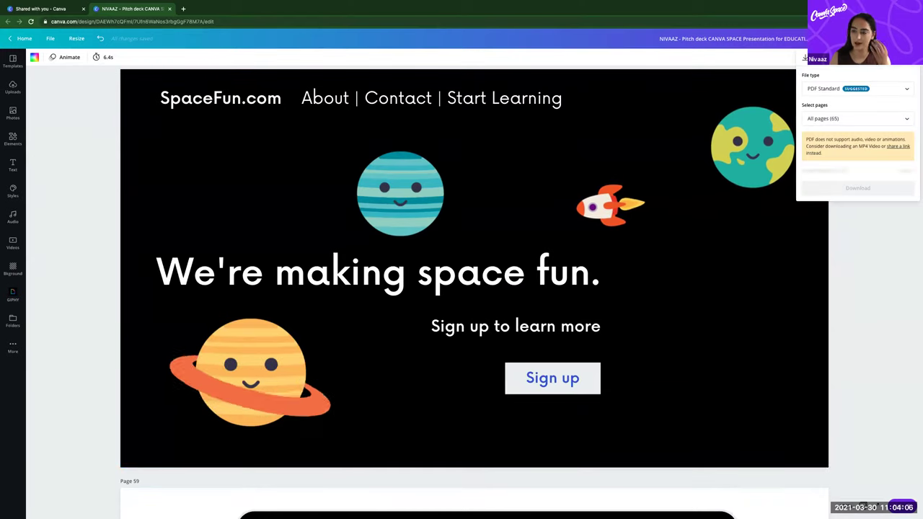
left_click(835, 89)
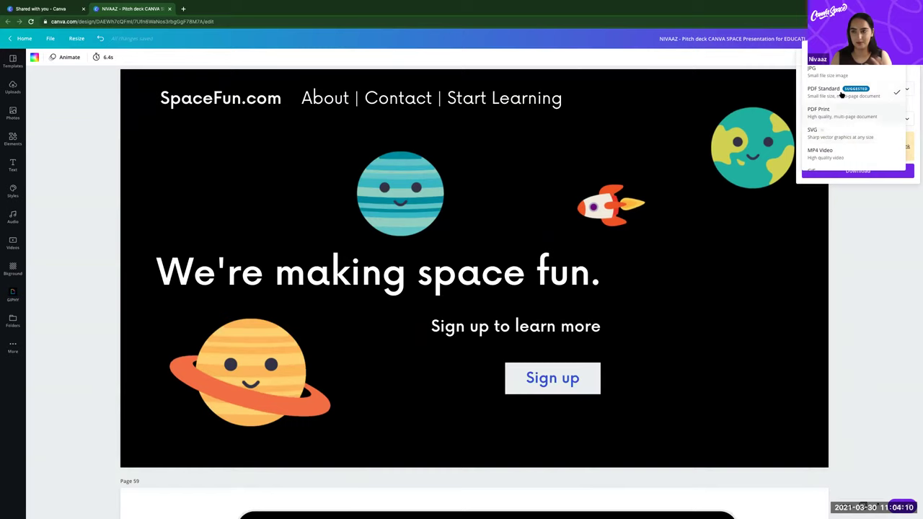
scroll(845, 150, "down", 1)
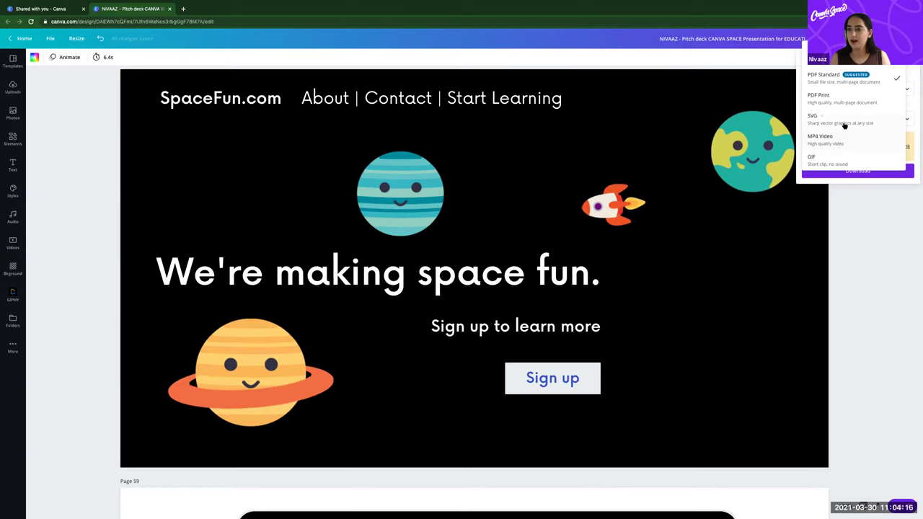
scroll(843, 124, "up", 1)
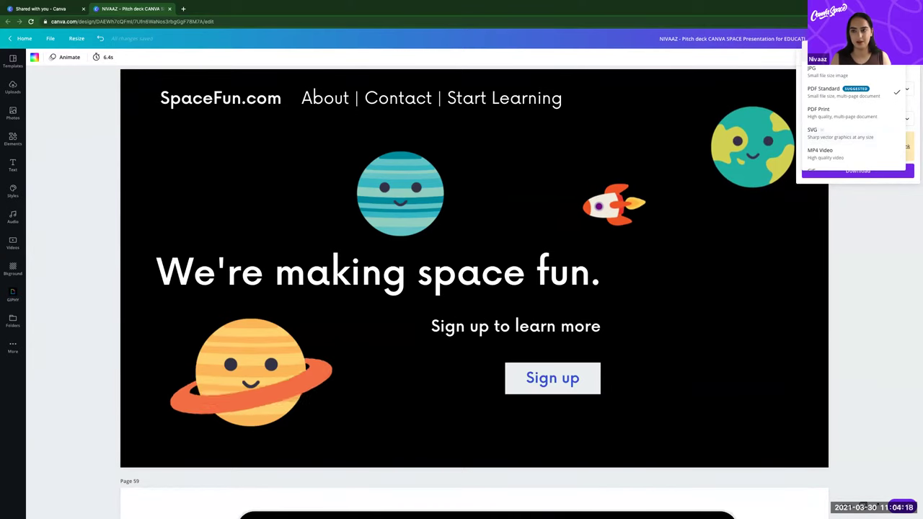
key("Escape")
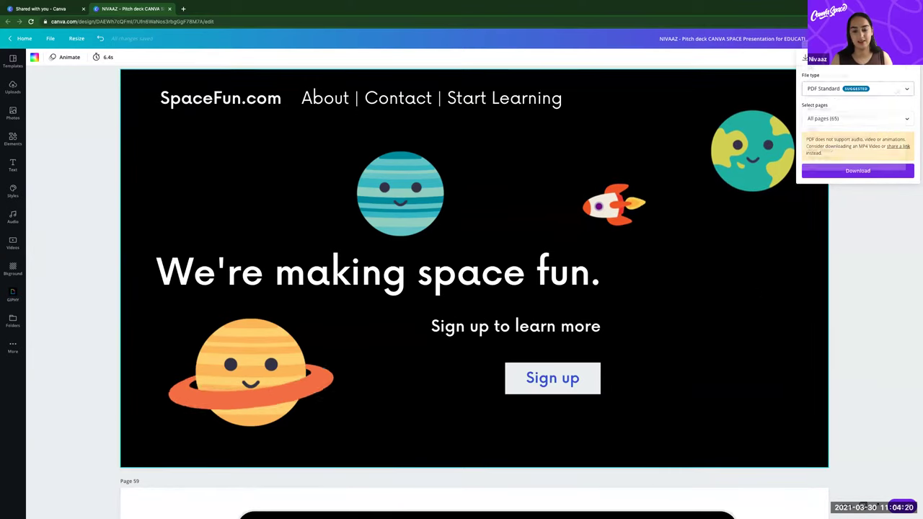
Examine the SpaceFun.com page inside the laptop mockup on page 59 and continue to the "questions?" slide.
scroll(754, 292, "down", 10)
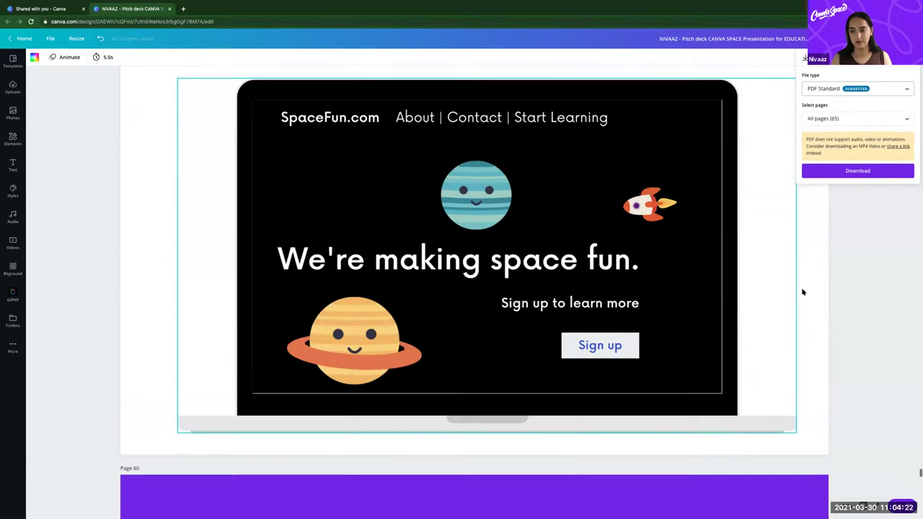
left_click(802, 292)
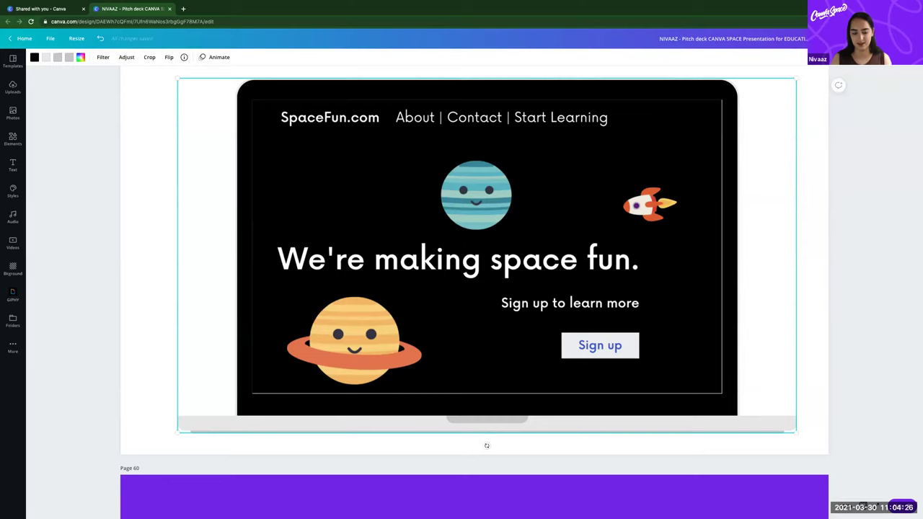
scroll(473, 277, "up", 1)
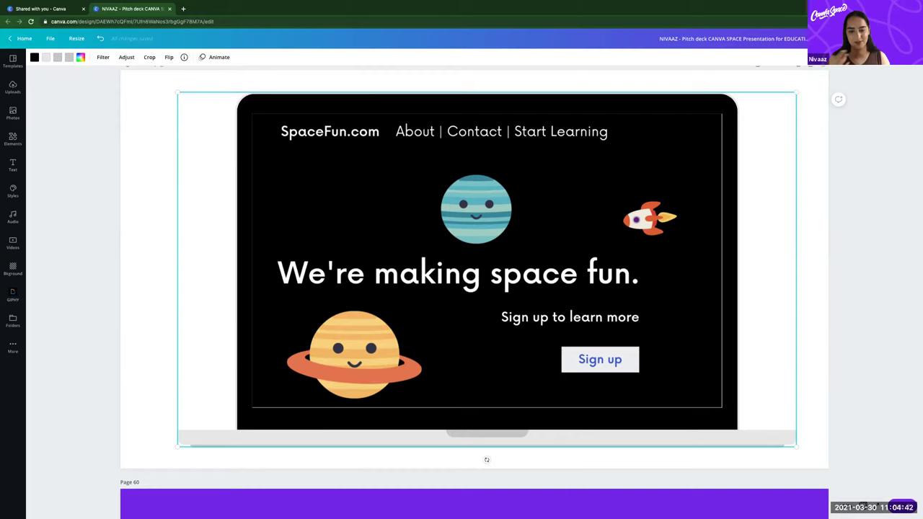
left_click(811, 288)
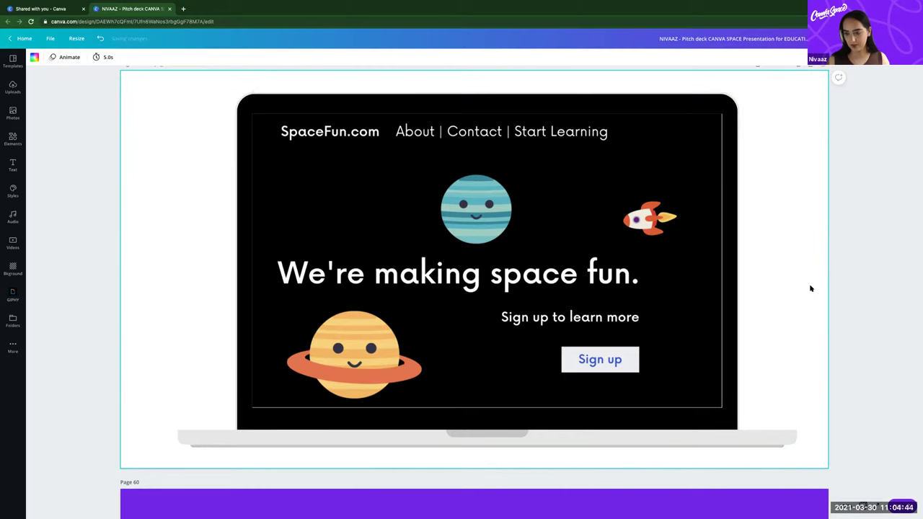
scroll(810, 288, "down", 4)
scroll(811, 289, "down", 2)
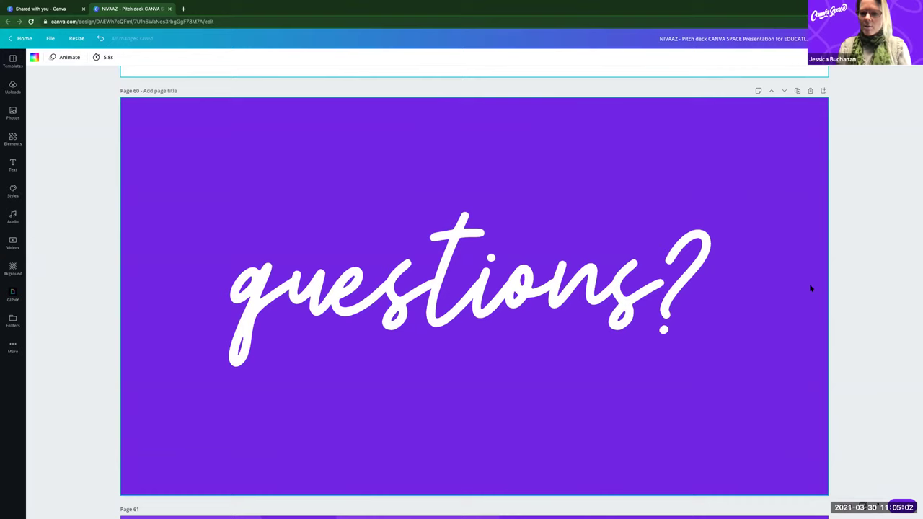
Read the "BONUS TIPS" slide on page 61 and return to the "questions?" slide on page 60.
scroll(810, 288, "down", 5)
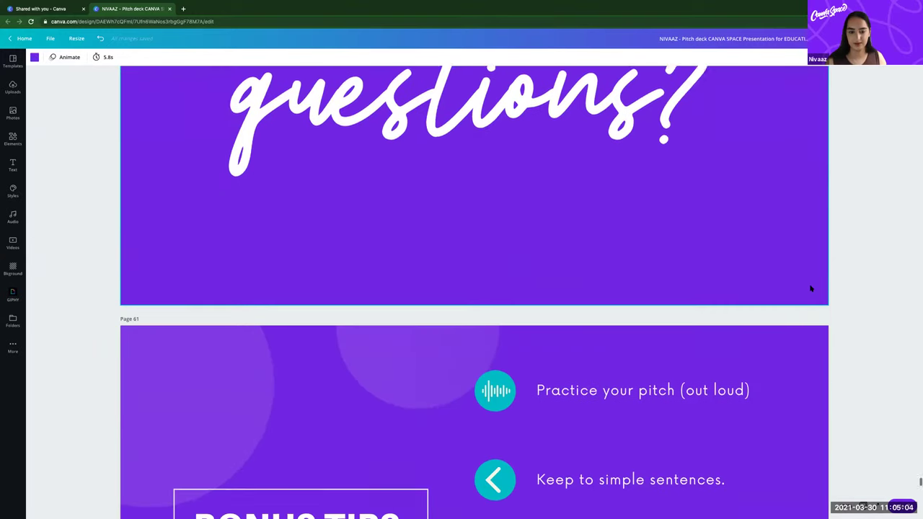
scroll(811, 288, "down", 6)
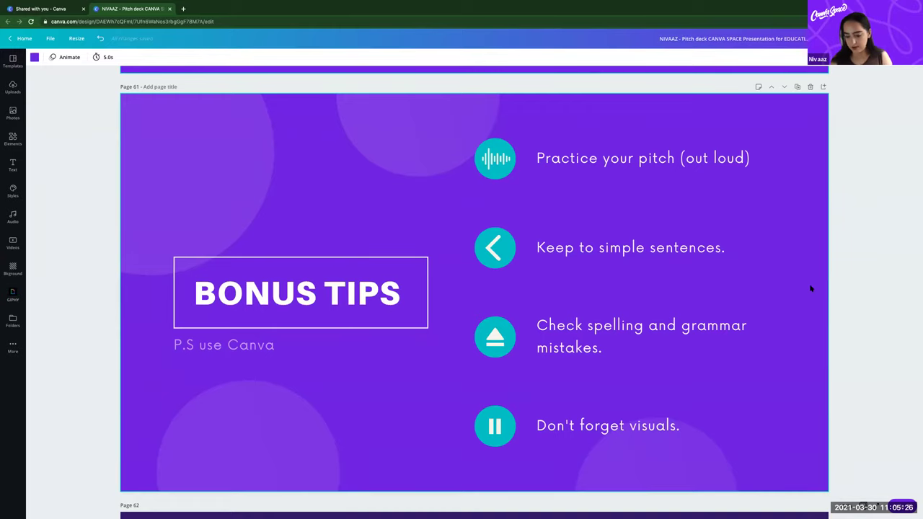
scroll(810, 288, "up", 5)
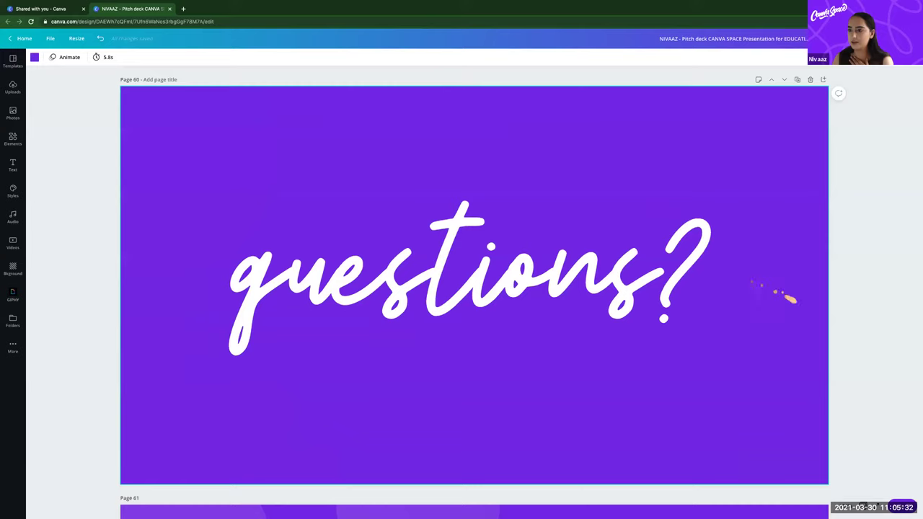
Find the website sharing option with "web", open the design as a website in the Scrolling web style and view its first pages.
left_click(850, 38)
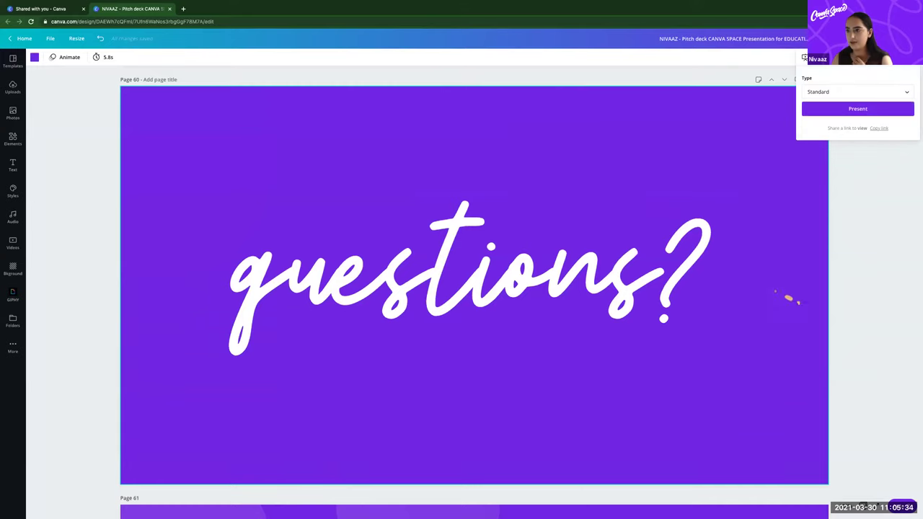
left_click(905, 38)
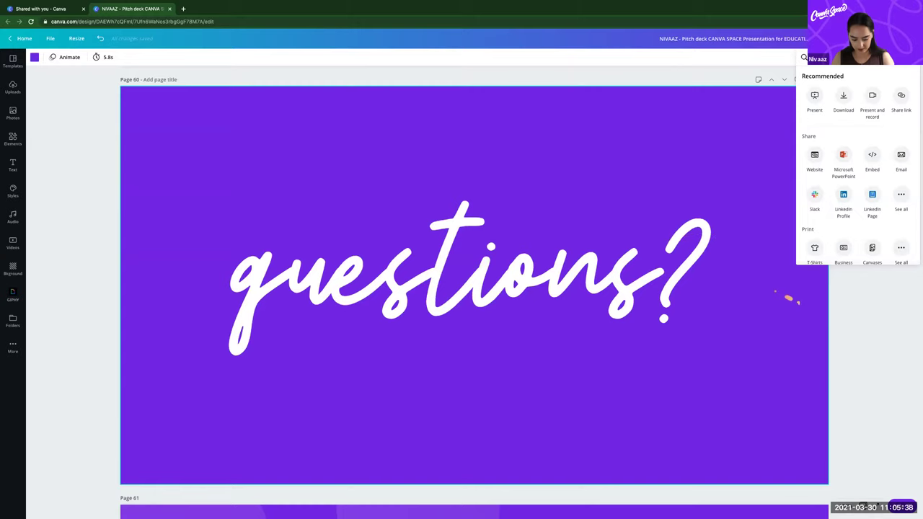
type("web")
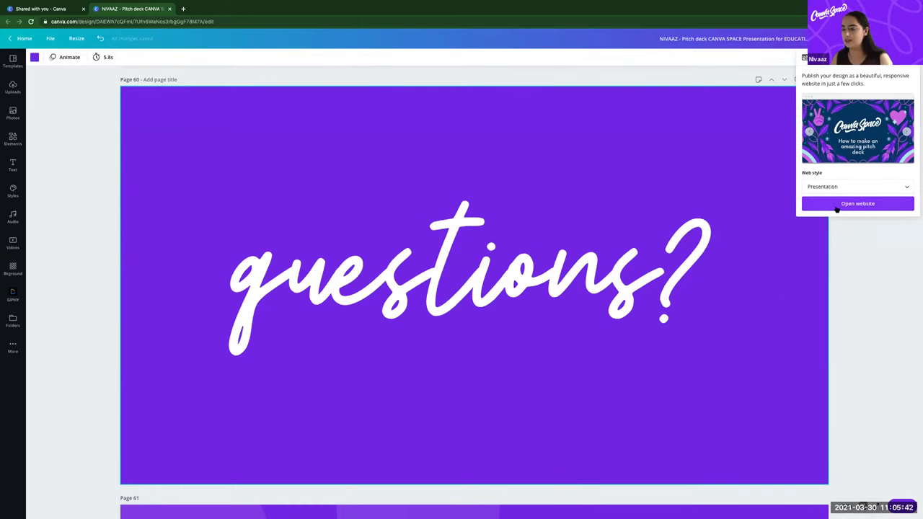
left_click(832, 187)
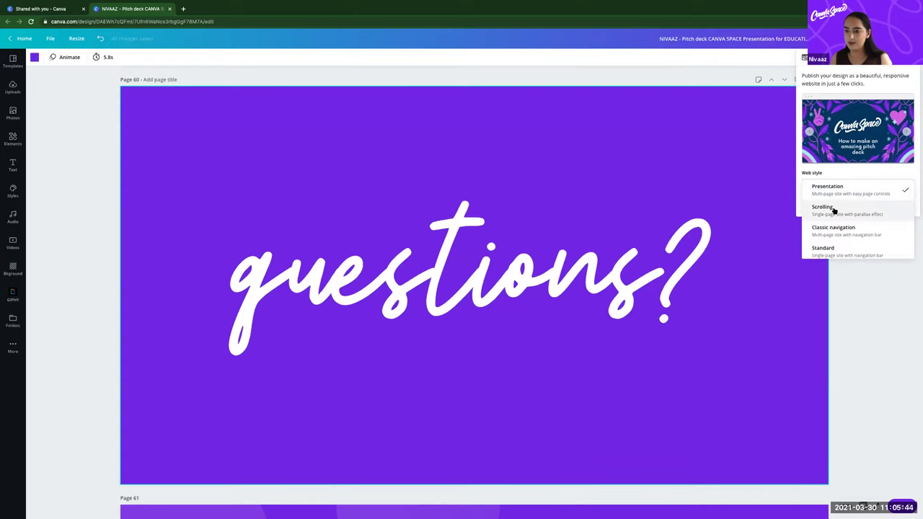
left_click(829, 207)
left_click(842, 205)
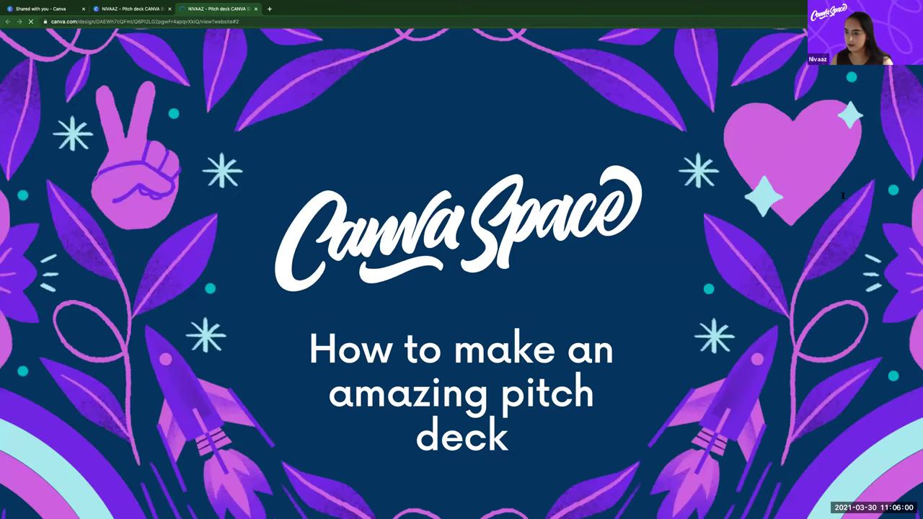
scroll(842, 195, "down", 3)
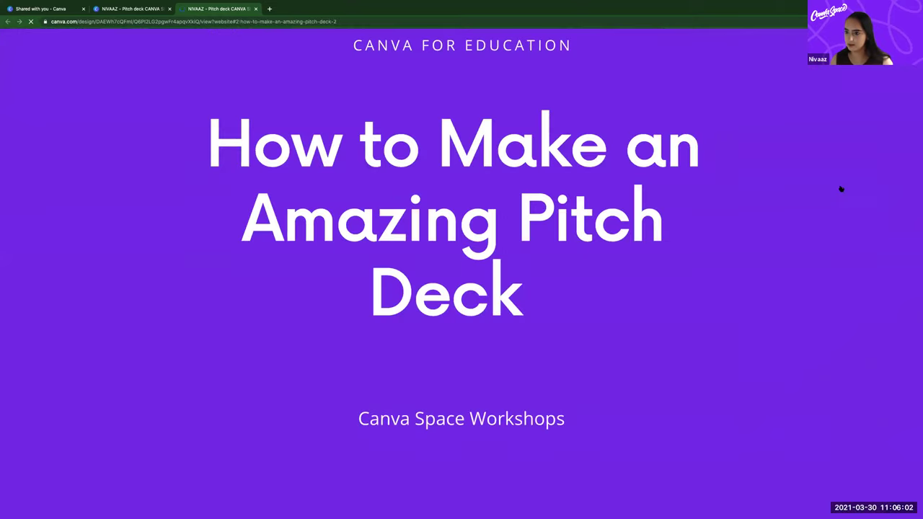
Close the Scrolling website preview and open the design as a website again in a different web style.
key("ctrl+w")
left_click(840, 188)
left_click(840, 209)
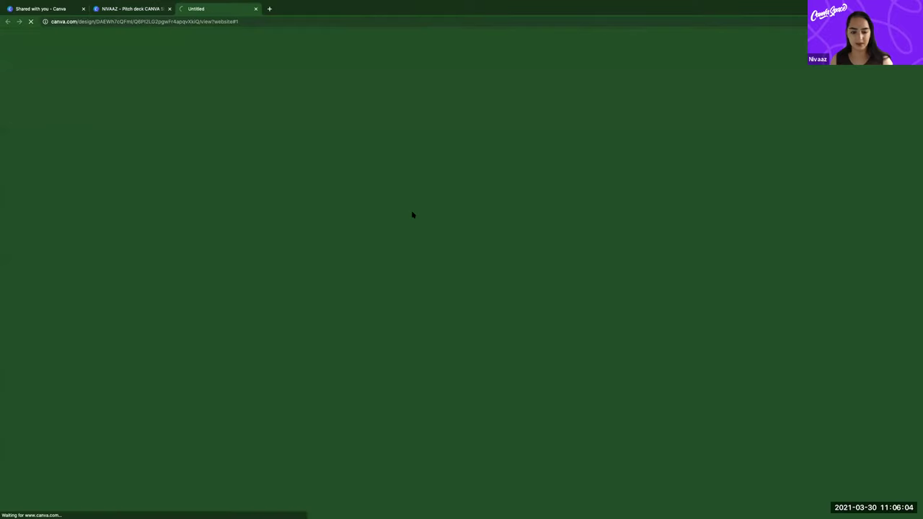